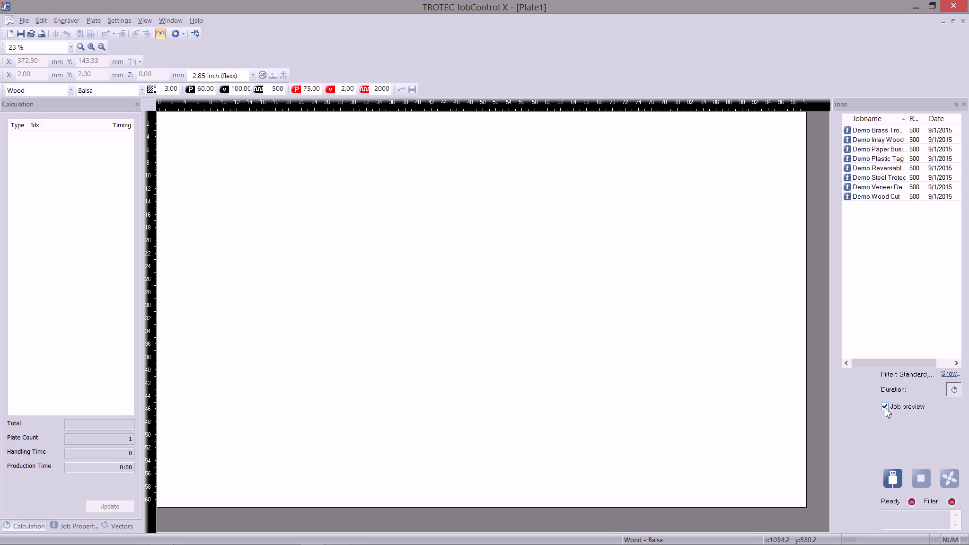
Step: Preview several demo jobs in the job list, including Veneer Deer, Wood Cut, Steel Trotec, Plastic Tag and Paper Business Card
left_click(892, 191)
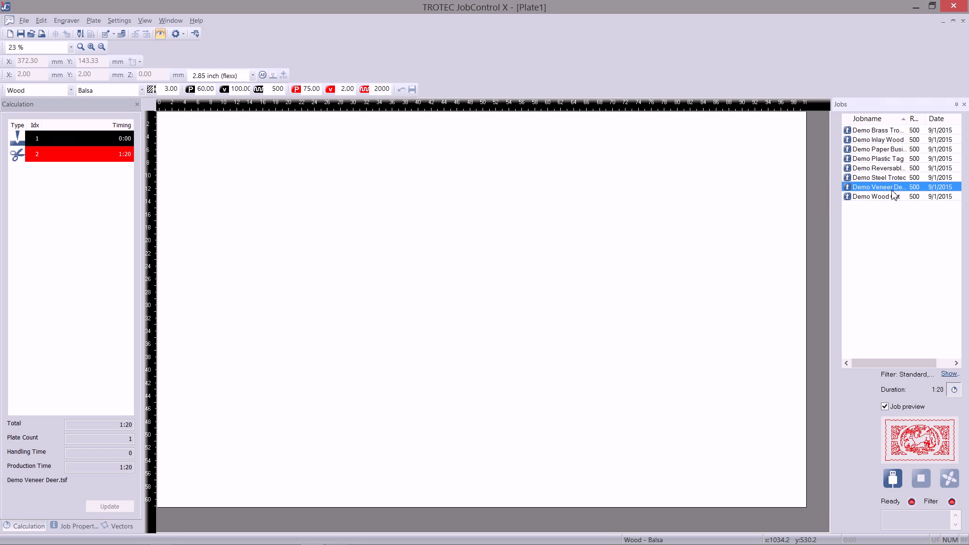
left_click(890, 197)
left_click(886, 178)
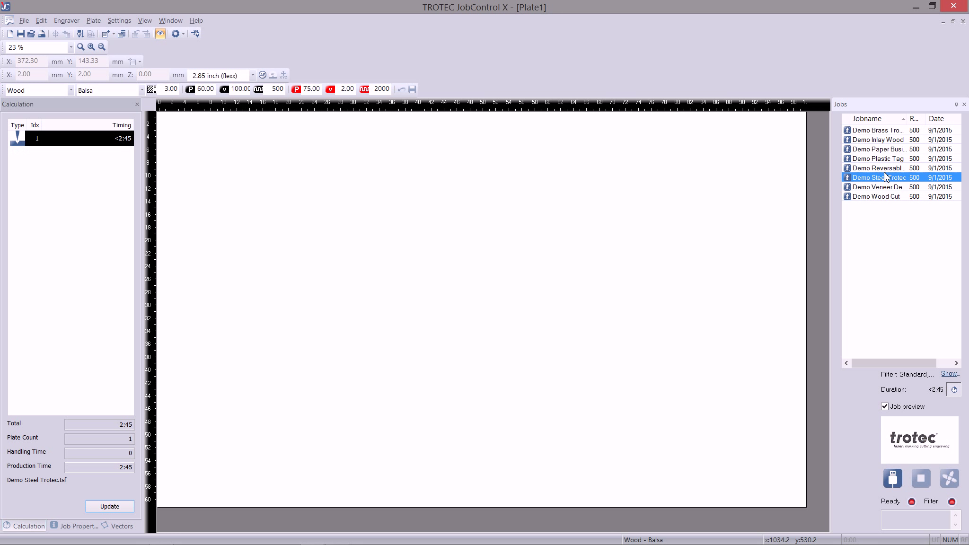
left_click(885, 169)
left_click(883, 159)
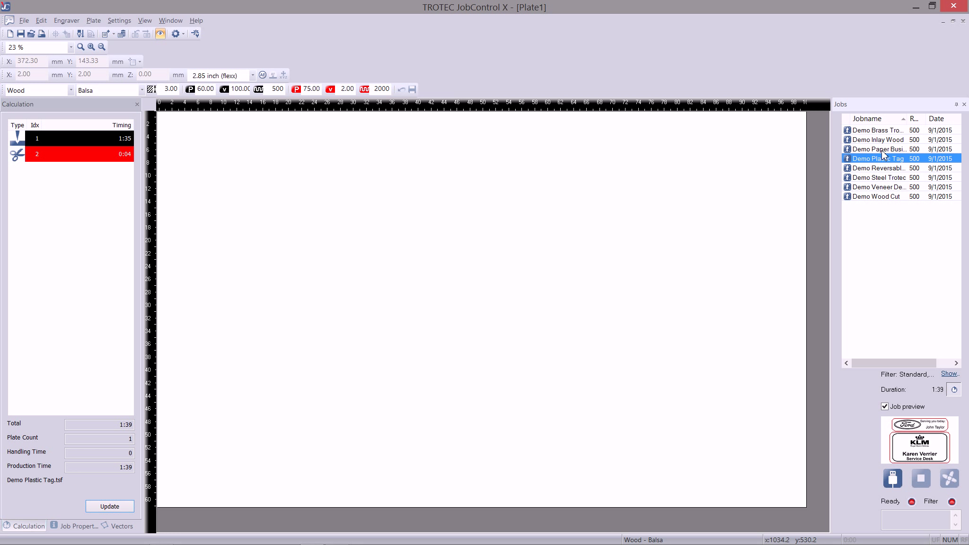
left_click(882, 150)
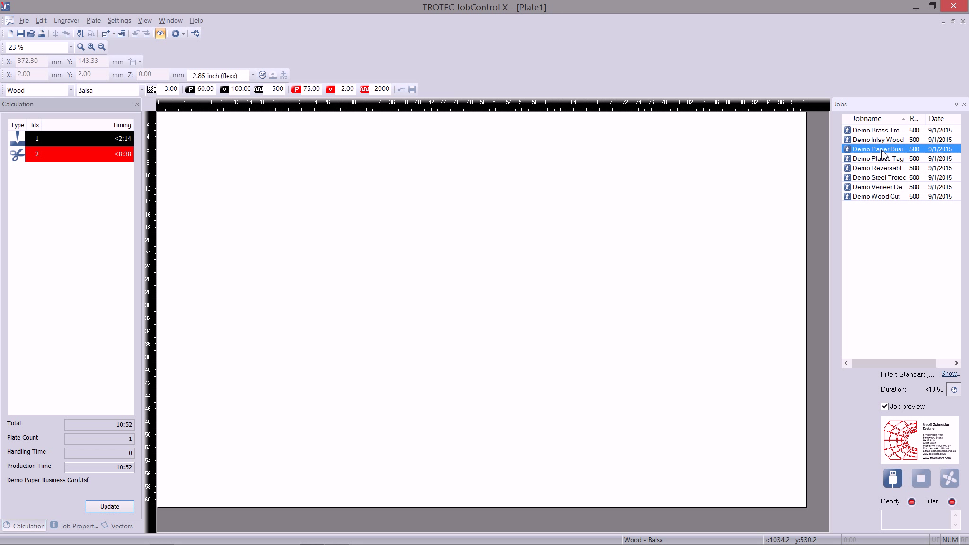
Step: Place the Demo Wood Cut job on the plate at about X 421, Y 172 mm and deselect it
left_click(874, 197)
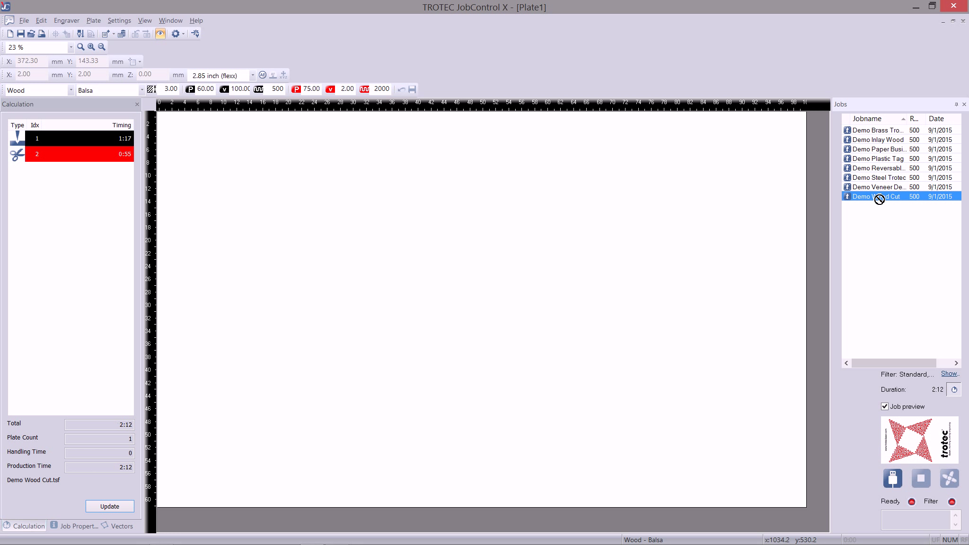
left_click_drag(879, 198, 431, 227)
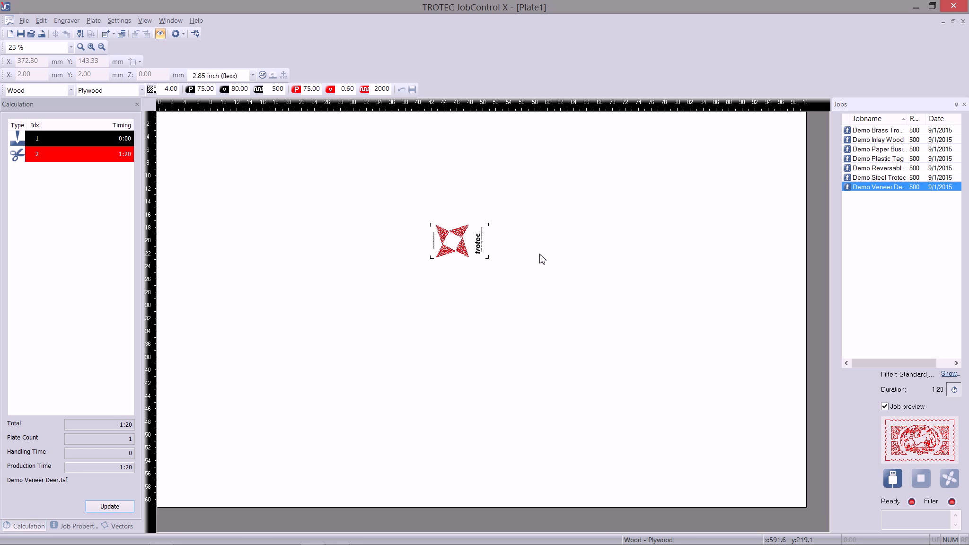
left_click(513, 247)
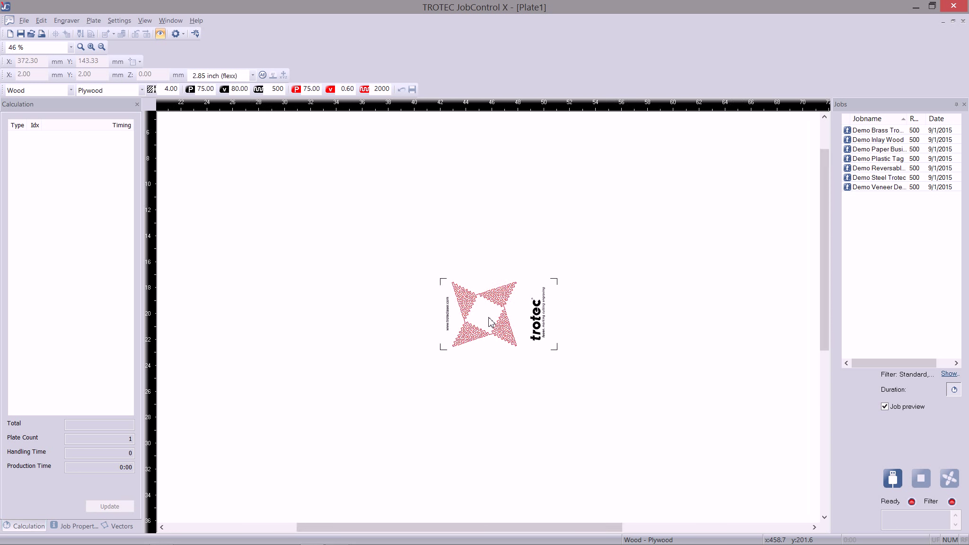
Step: Inspect the placed Wood Cut design up close, switching the graphic preview on the plate off and back on
scroll(456, 246, "up", 4)
scroll(491, 322, "up", 2)
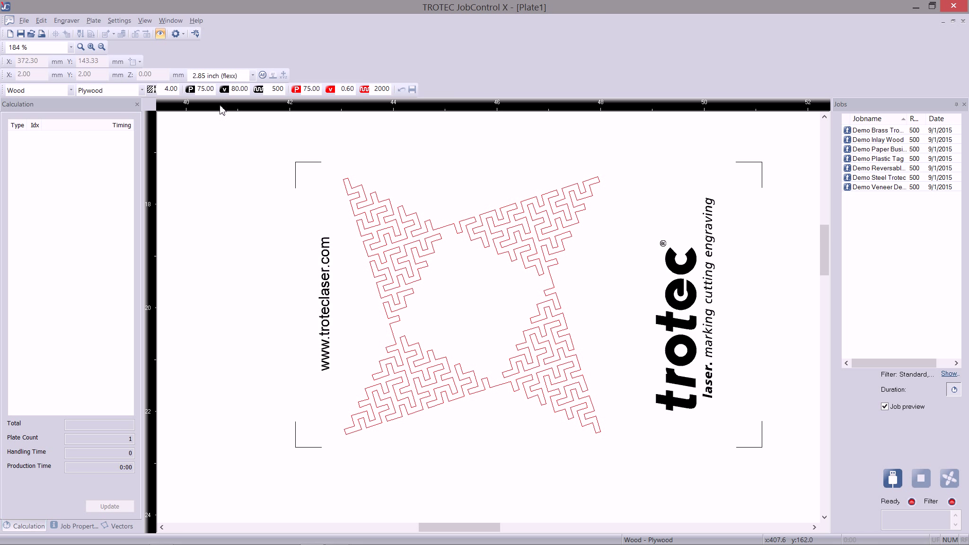
left_click(159, 36)
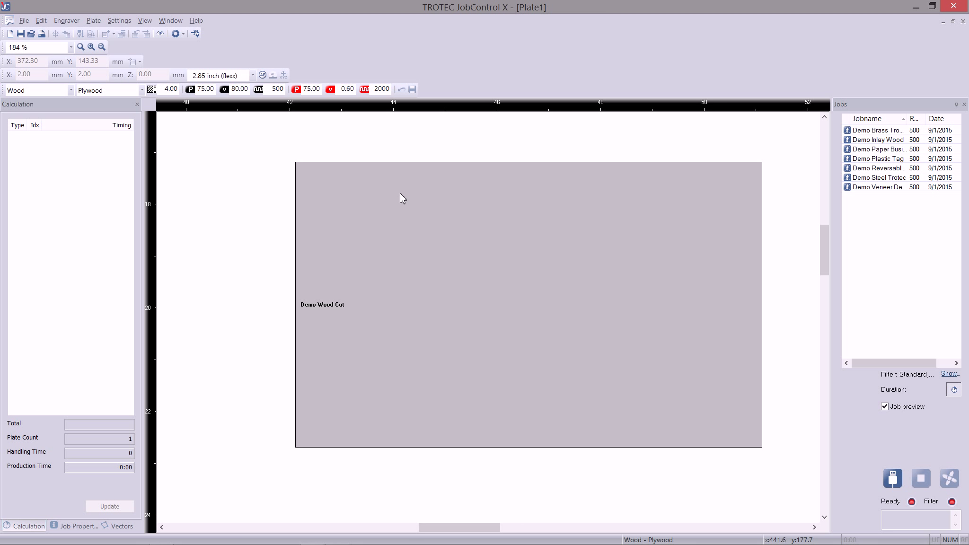
left_click(160, 35)
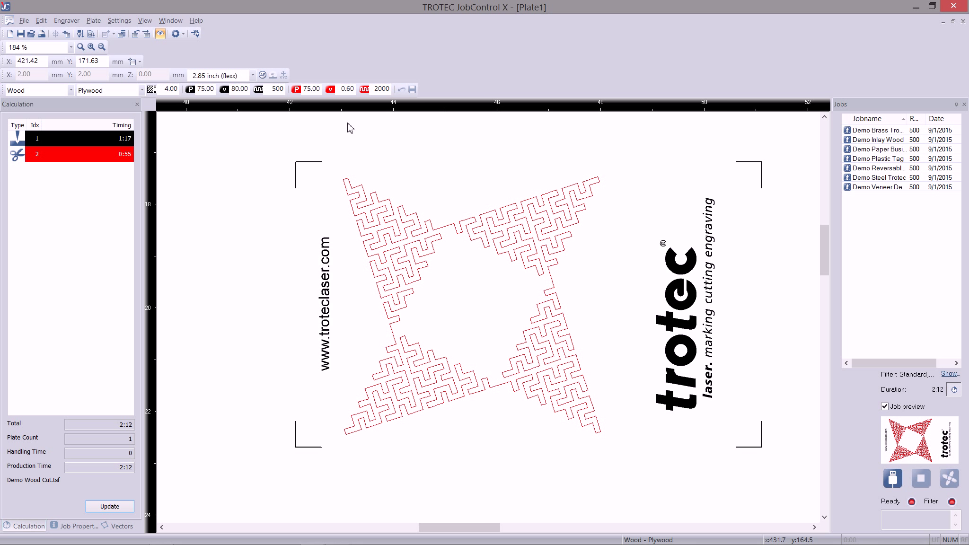
Step: Change the wood material for the plate to Balsa
left_click_drag(341, 92, 352, 89)
left_click(352, 90)
left_click(342, 91)
left_click(356, 89)
left_click(141, 89)
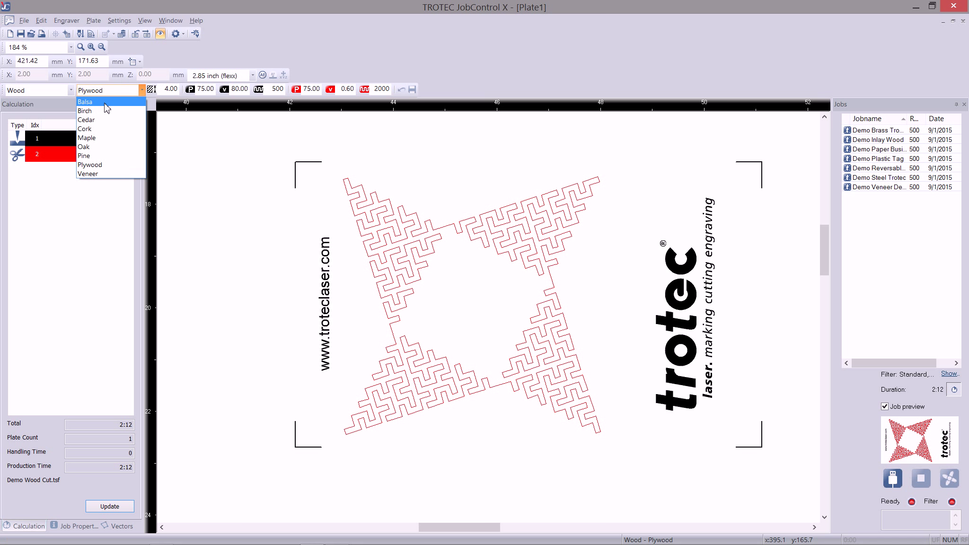
left_click(107, 108)
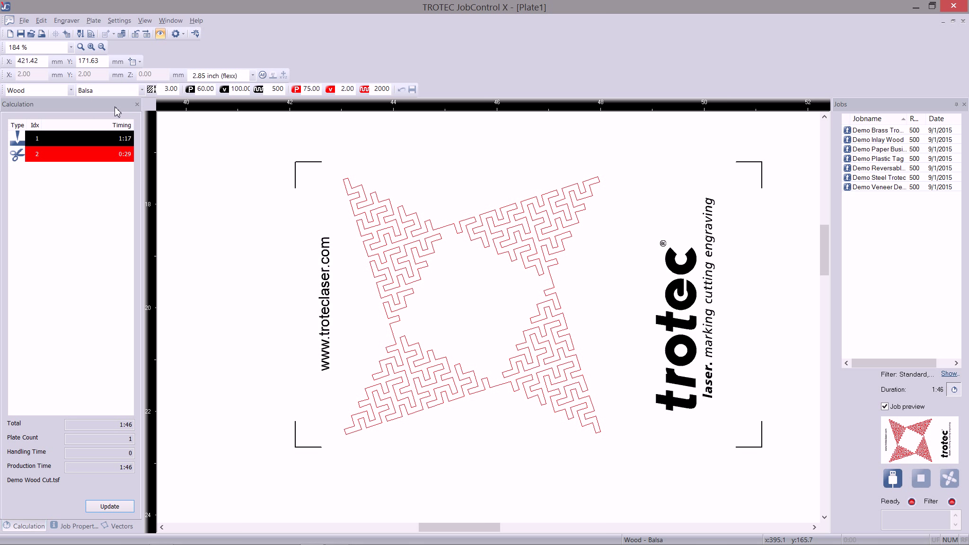
Step: Recalculate the Wood Cut job's production time with the Balsa settings and deselect the job
double_click(339, 90)
left_click(133, 153)
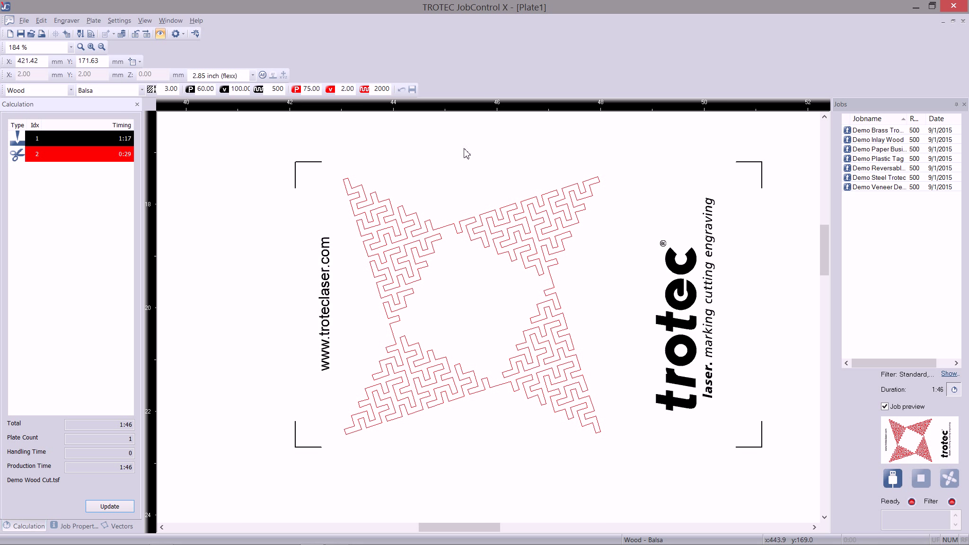
mouse_move(891, 154)
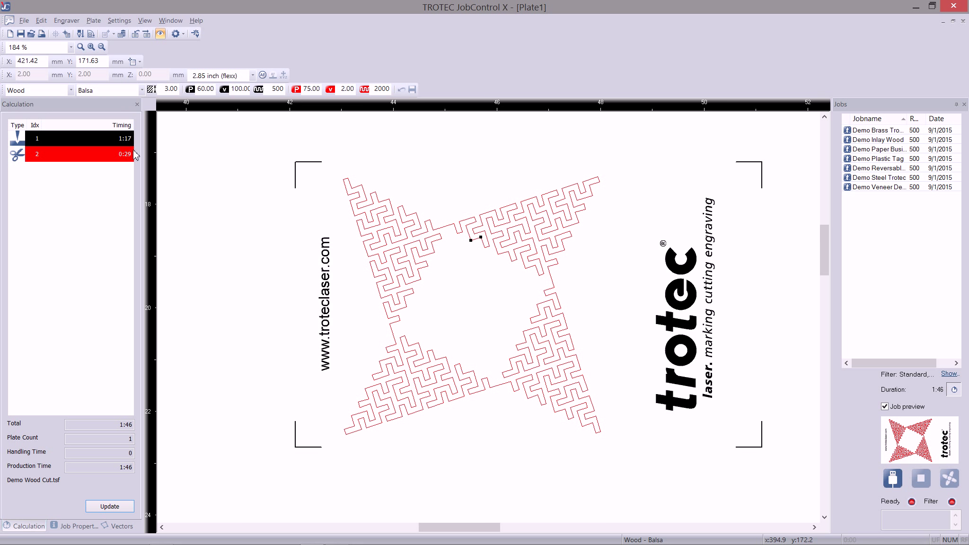
left_click(110, 507)
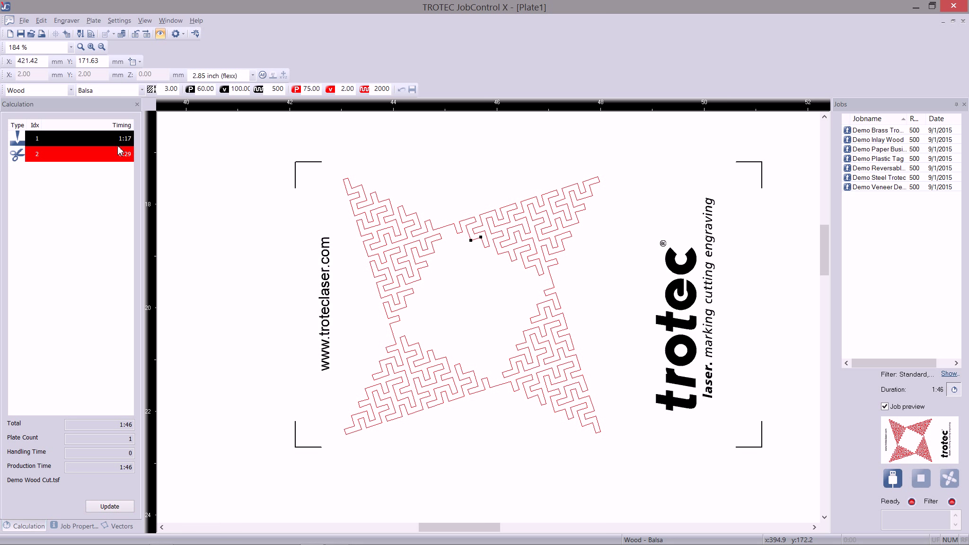
left_click(224, 231)
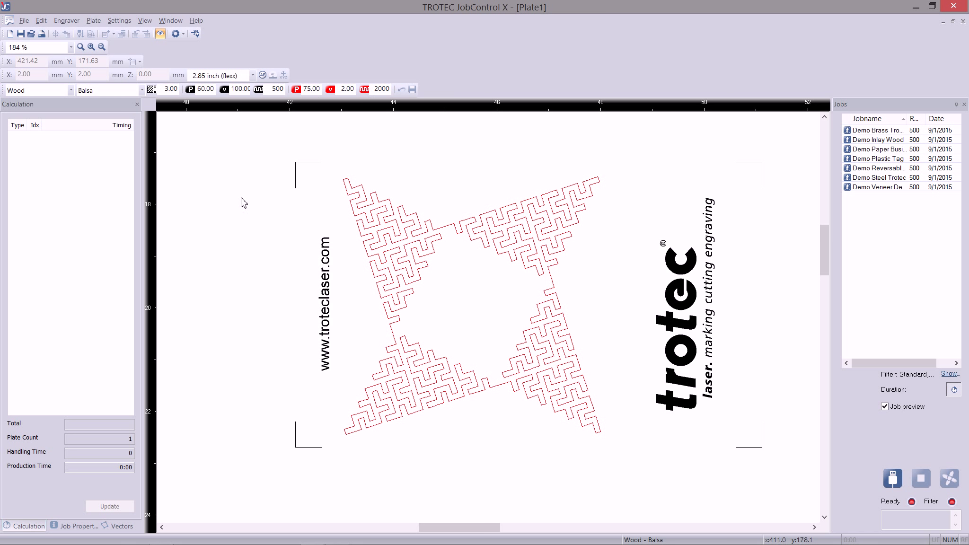
Step: Open the material database from the plate and review the laser parameters for Balsa, Birch, Cedar, Cork, Maple and Oak
scroll(292, 253, "down", 10)
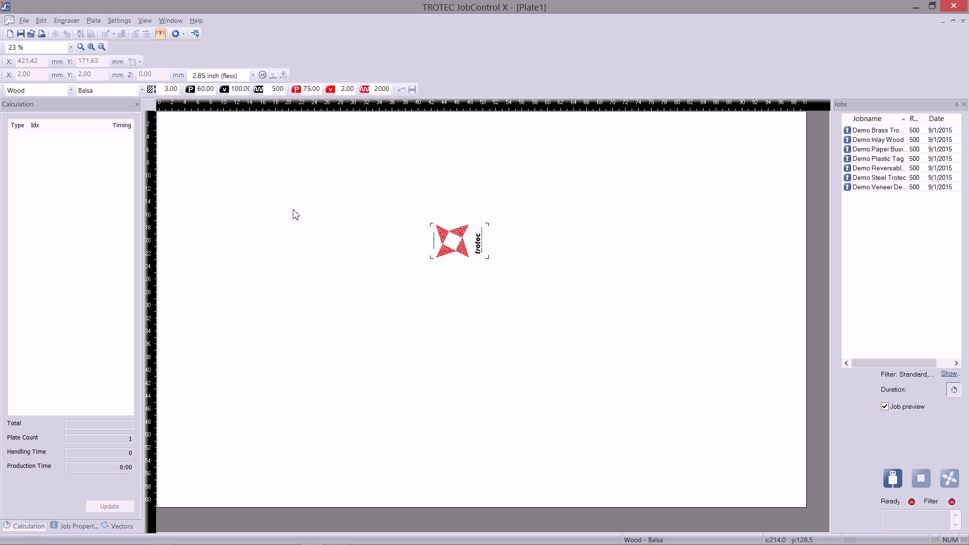
double_click(536, 353)
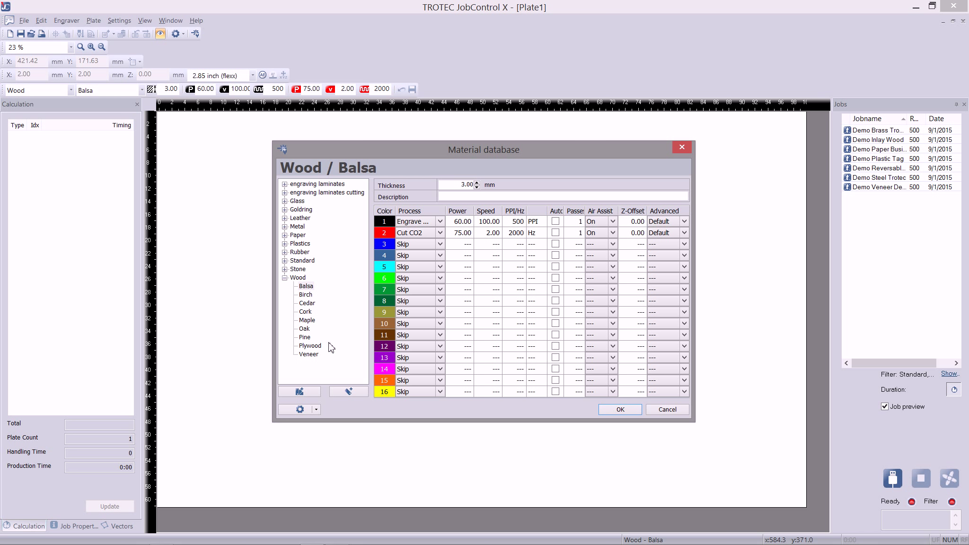
left_click(306, 286)
left_click(305, 294)
left_click(308, 303)
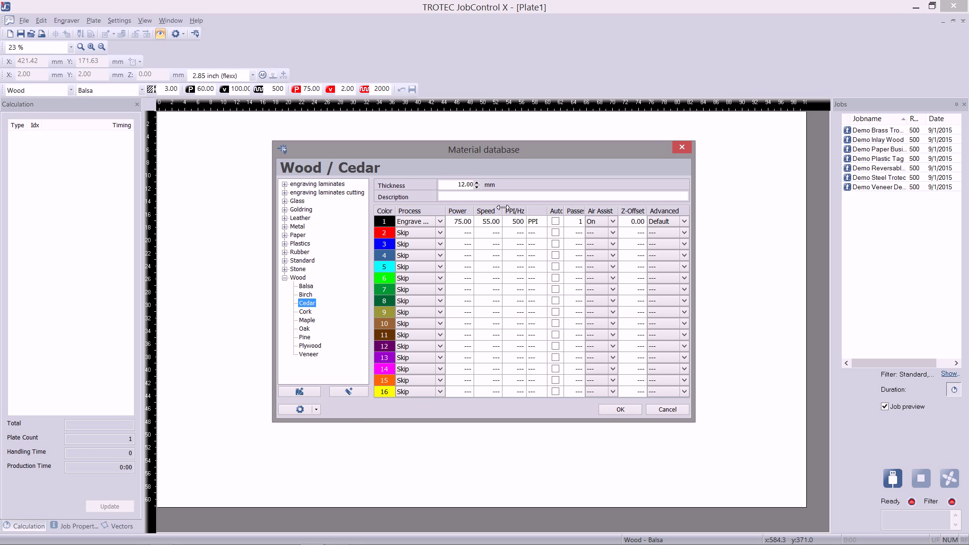
left_click(307, 311)
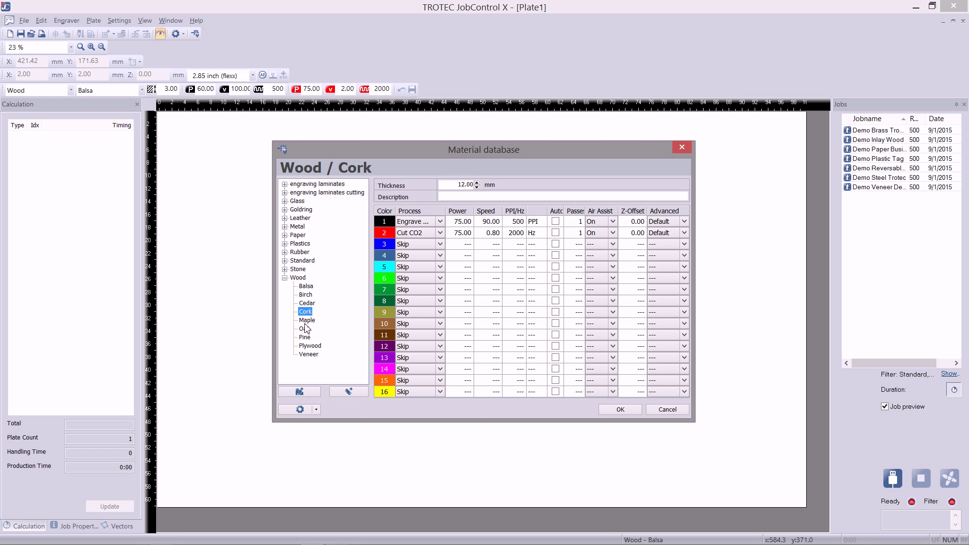
left_click(306, 321)
left_click(304, 329)
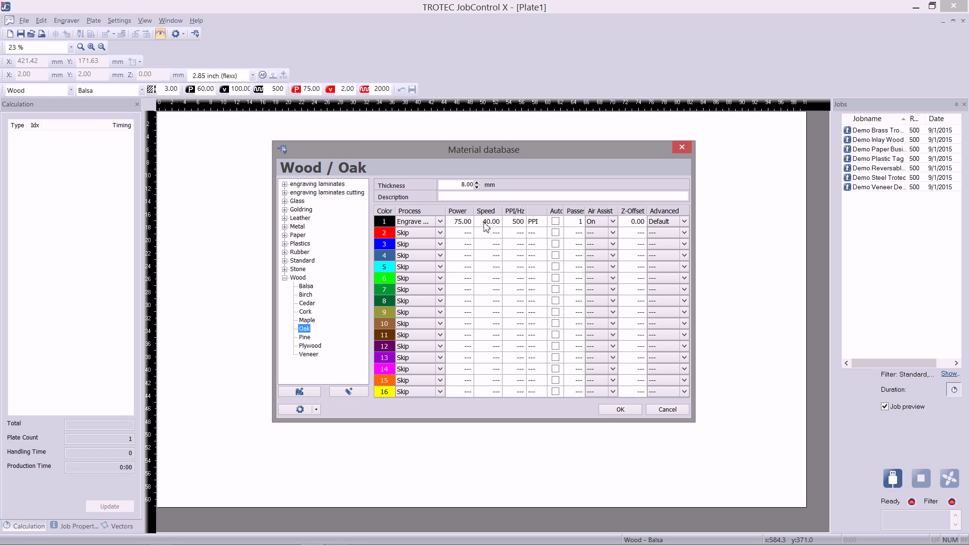
Step: Set Oak's black engraving process to a power of 74 and a speed of 20
left_click(458, 222)
type("74")
key("Return")
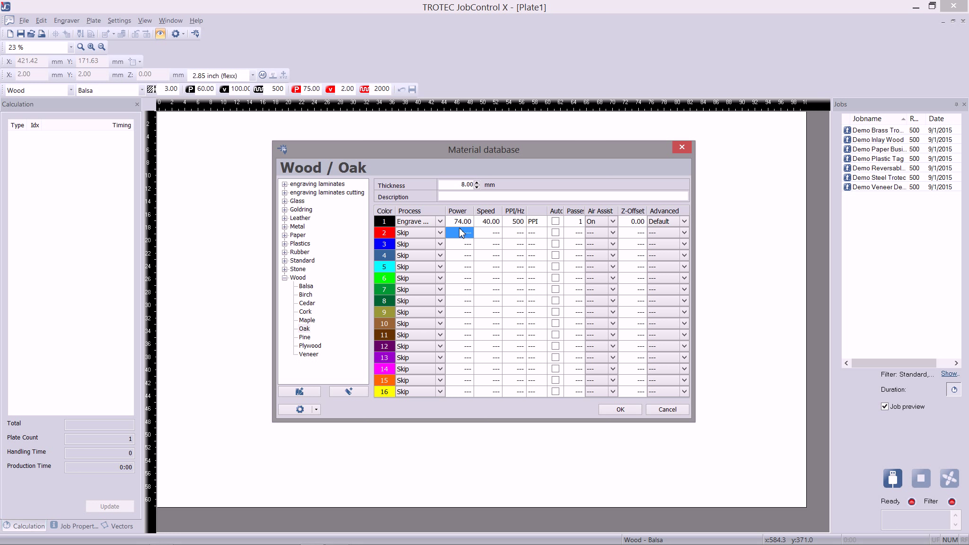
left_click(490, 222)
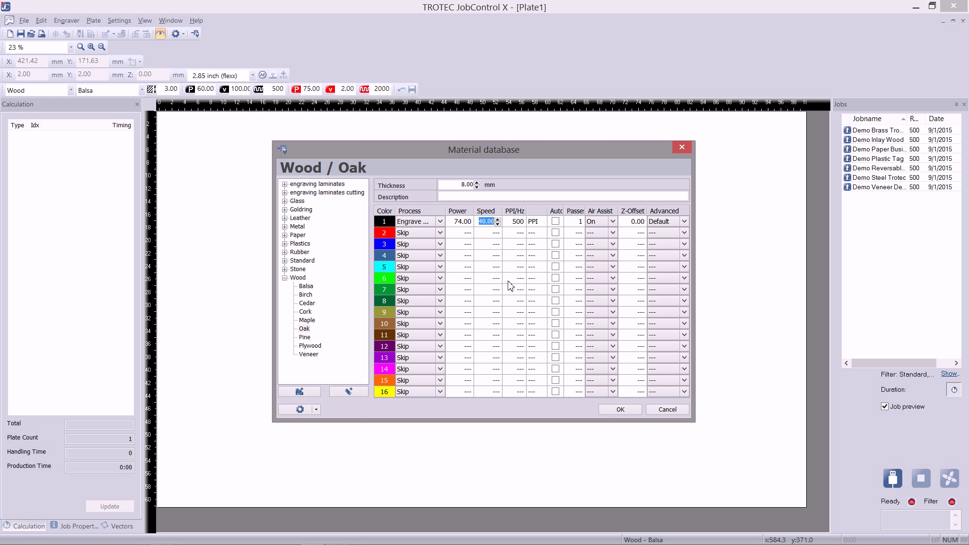
type("20")
key("Return")
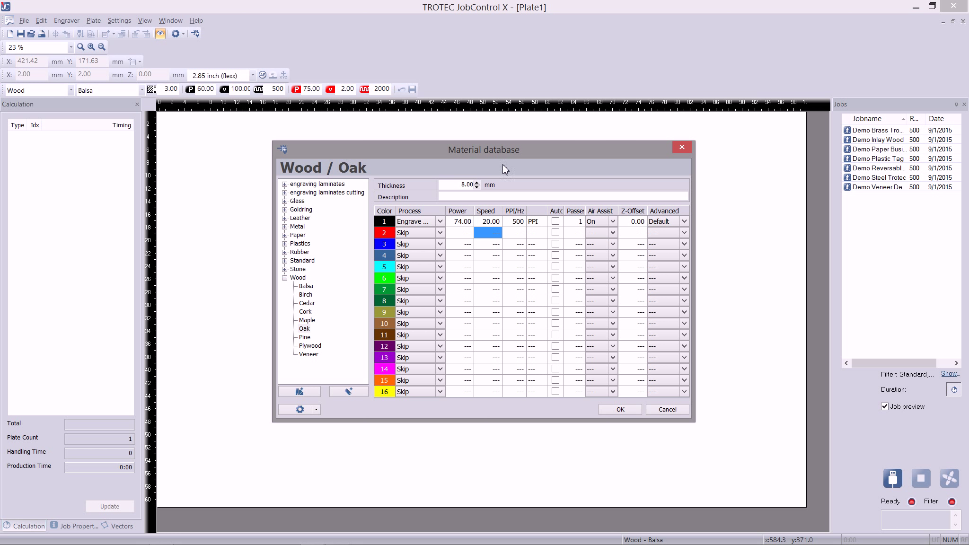
Step: Review the material database's export and import options and Birch's parameters, and close the database without saving
left_click_drag(510, 151, 515, 130)
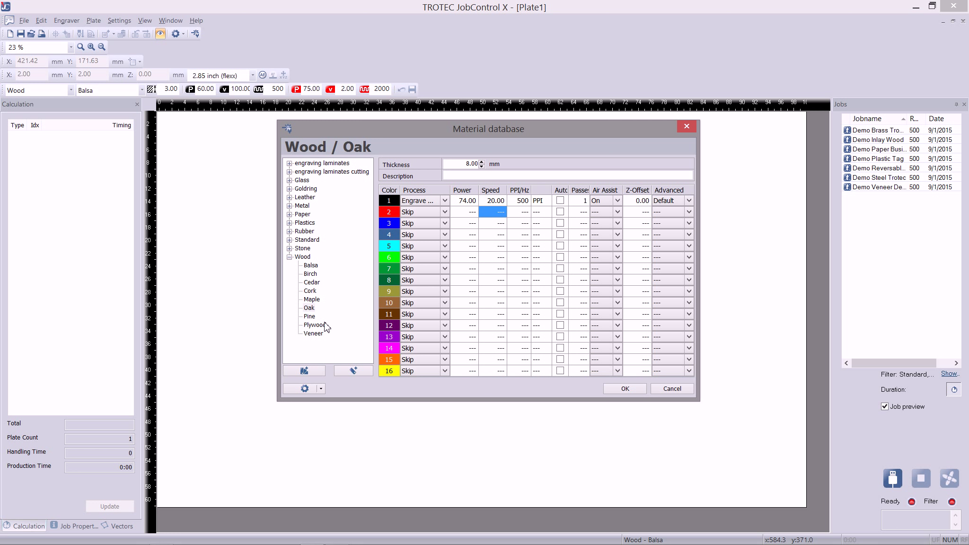
left_click(321, 389)
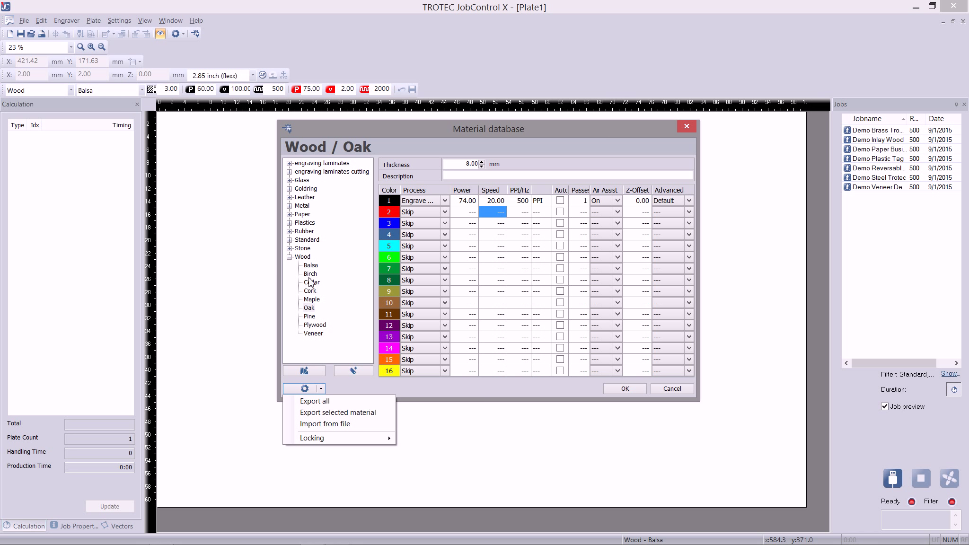
left_click(473, 386)
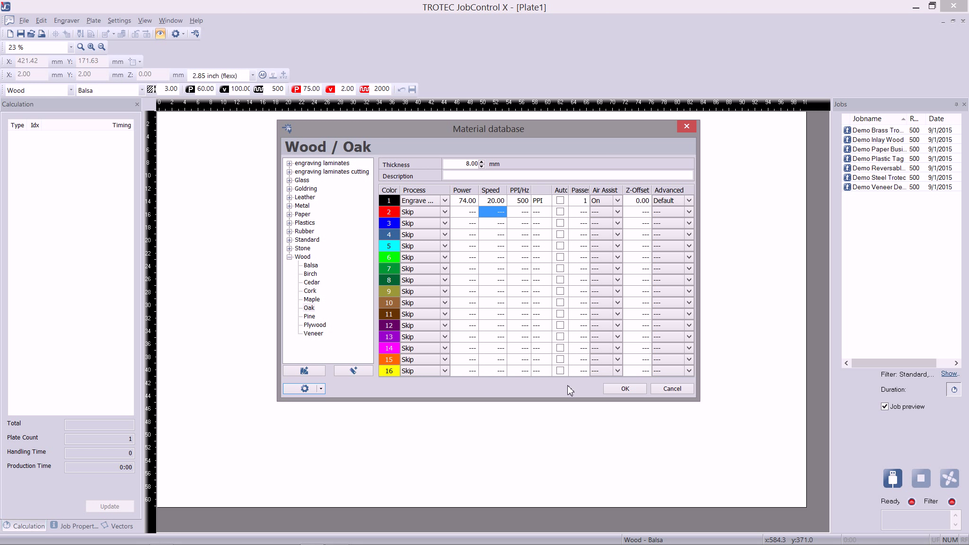
left_click(310, 274)
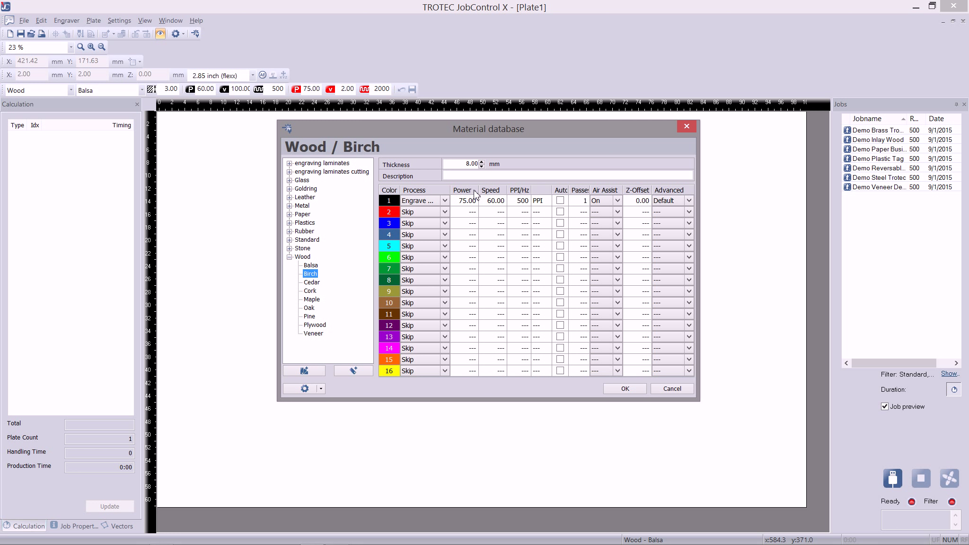
left_click(678, 389)
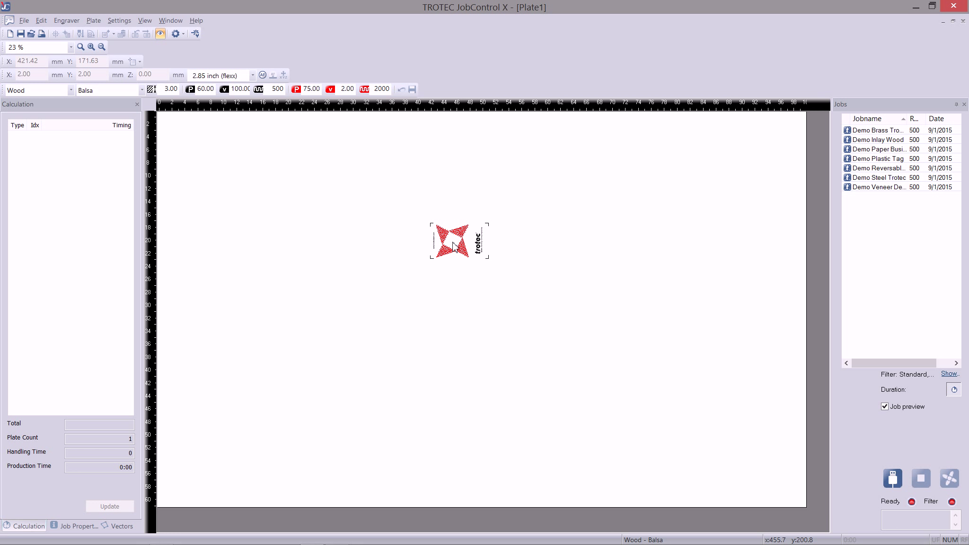
Step: Move the Wood Cut job to about X 635, Y 157 mm on the plate and return it to the job list
left_click_drag(452, 245, 591, 236)
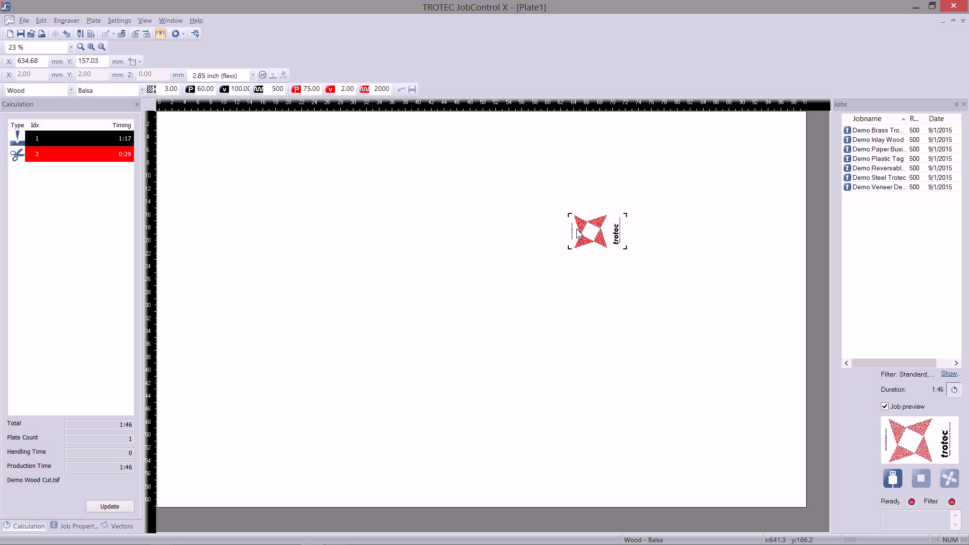
left_click_drag(578, 232, 882, 232)
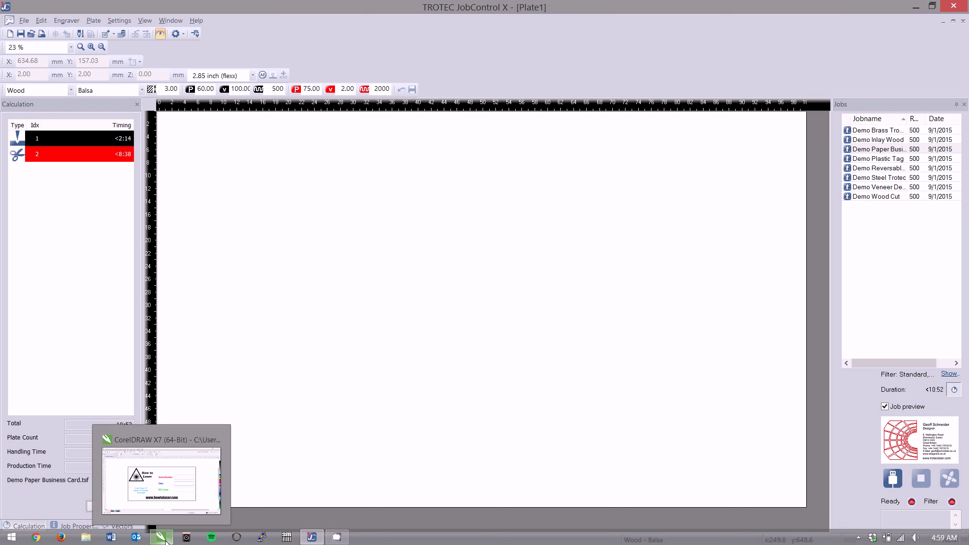
Step: Switch to CorelDRAW and open the print settings for the Corel Search Function X7 drawing
left_click(166, 542)
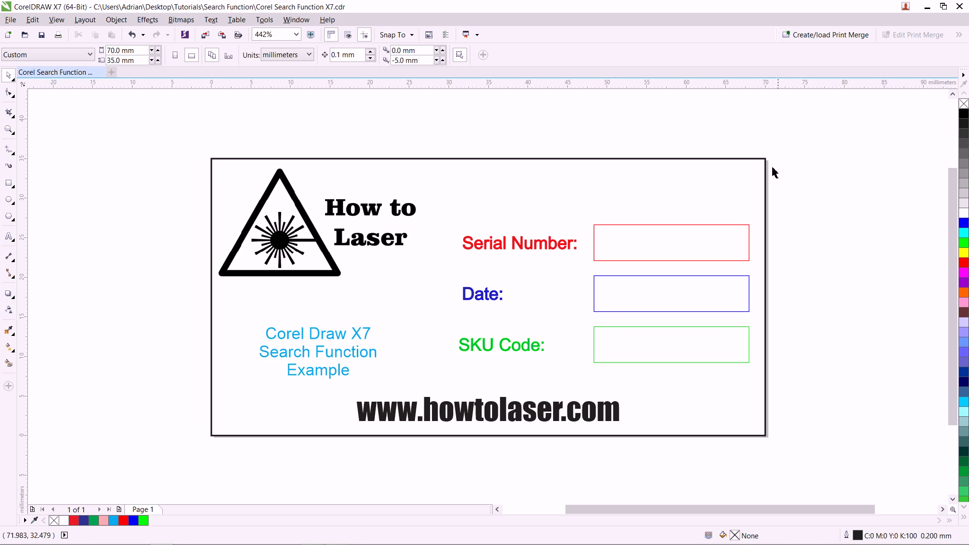
mouse_move(268, 539)
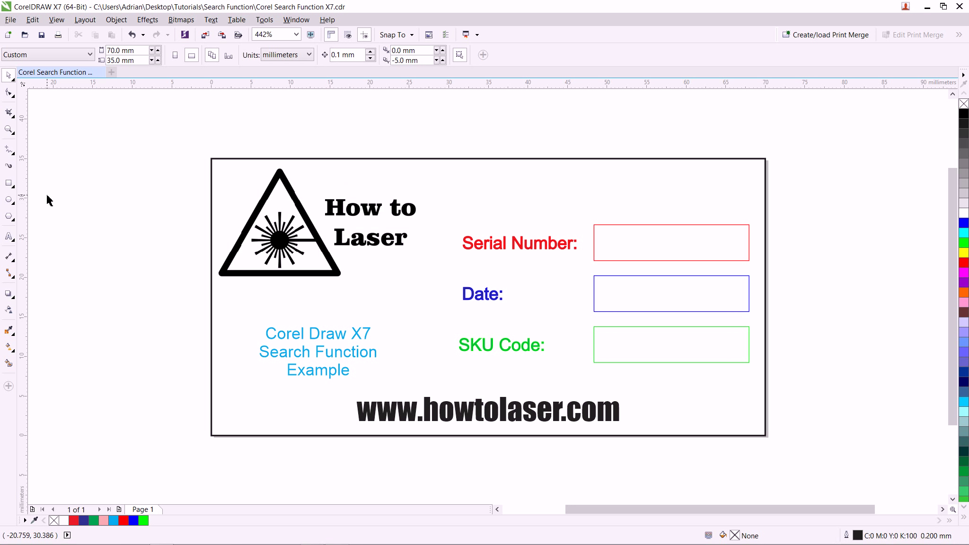
left_click(10, 22)
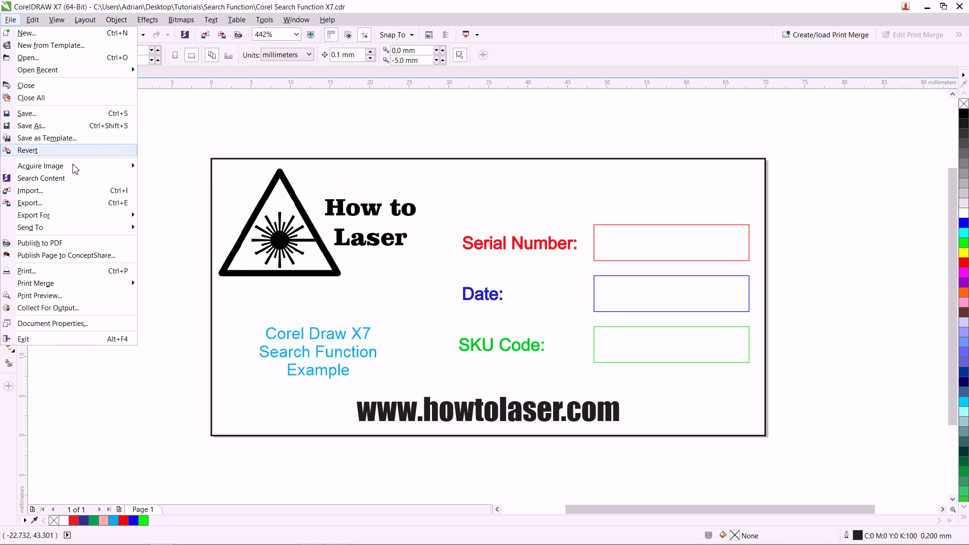
left_click(81, 273)
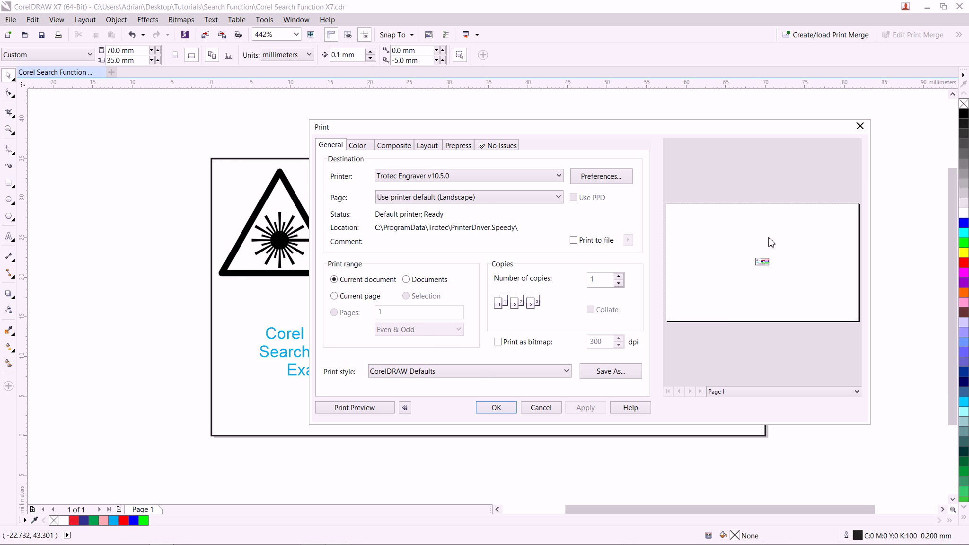
Step: Toggle the print preview off and on, and switch the printer to Fax and back to Trotec Engraver v10.5.0
left_click(405, 407)
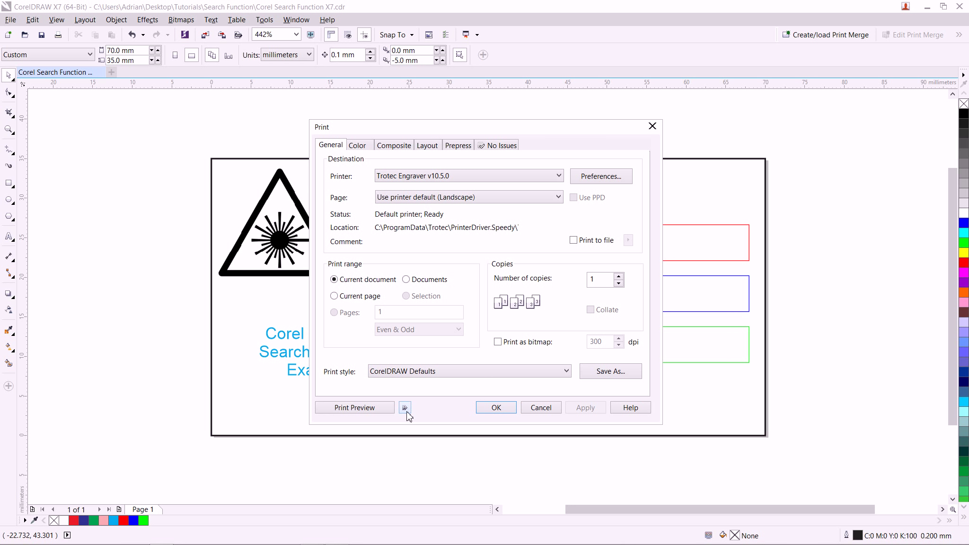
left_click(406, 411)
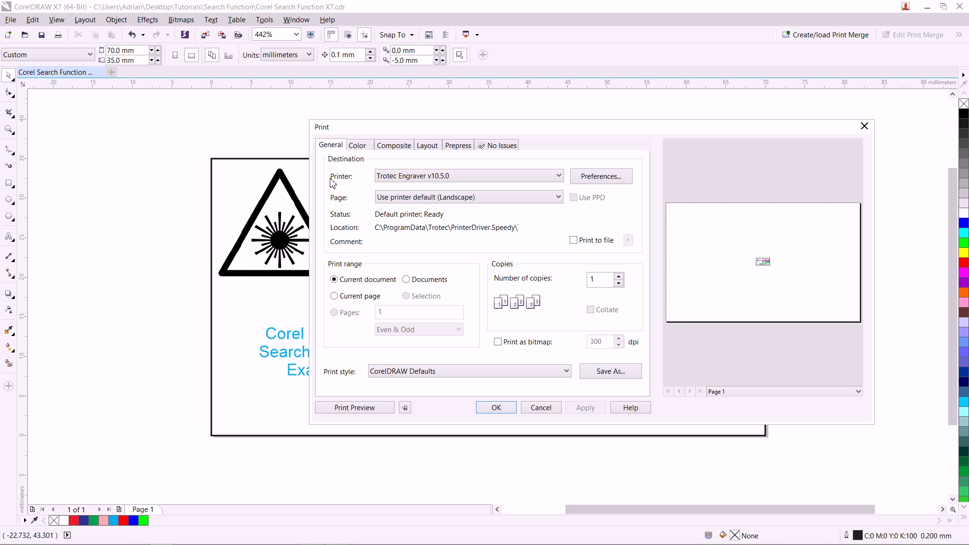
left_click(390, 180)
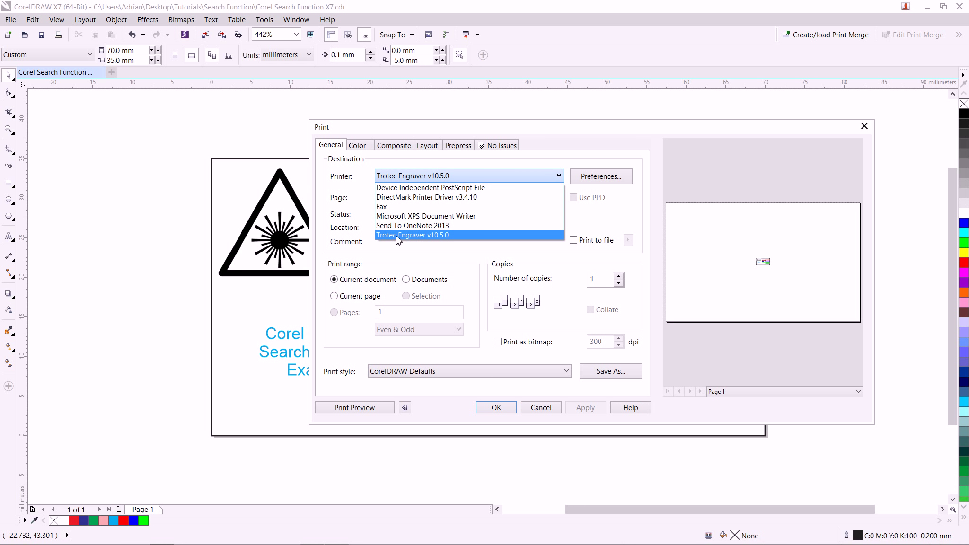
left_click(423, 207)
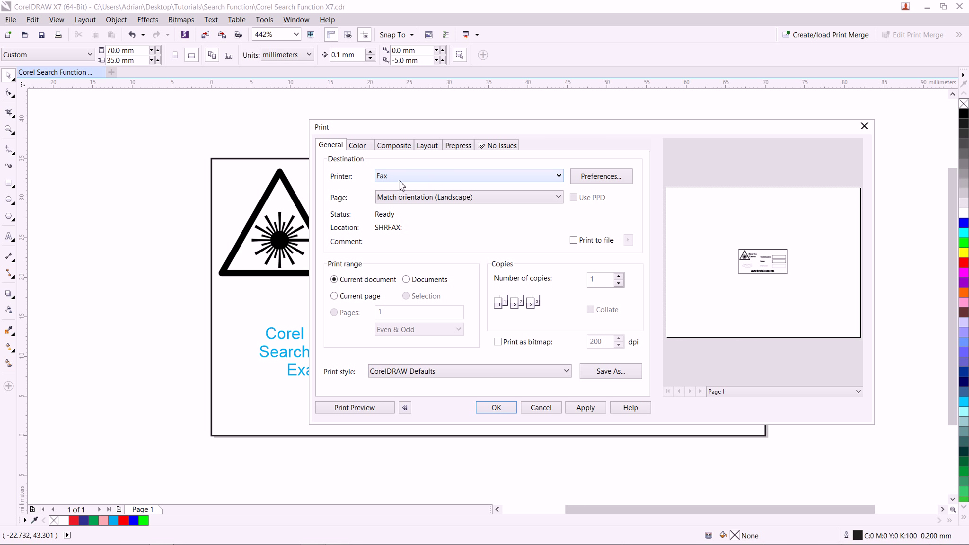
left_click(533, 179)
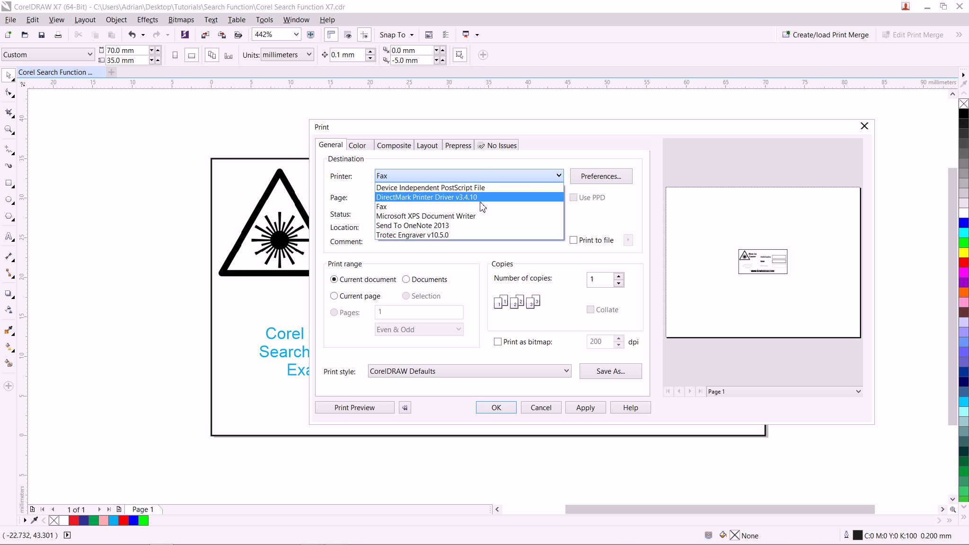
left_click(438, 236)
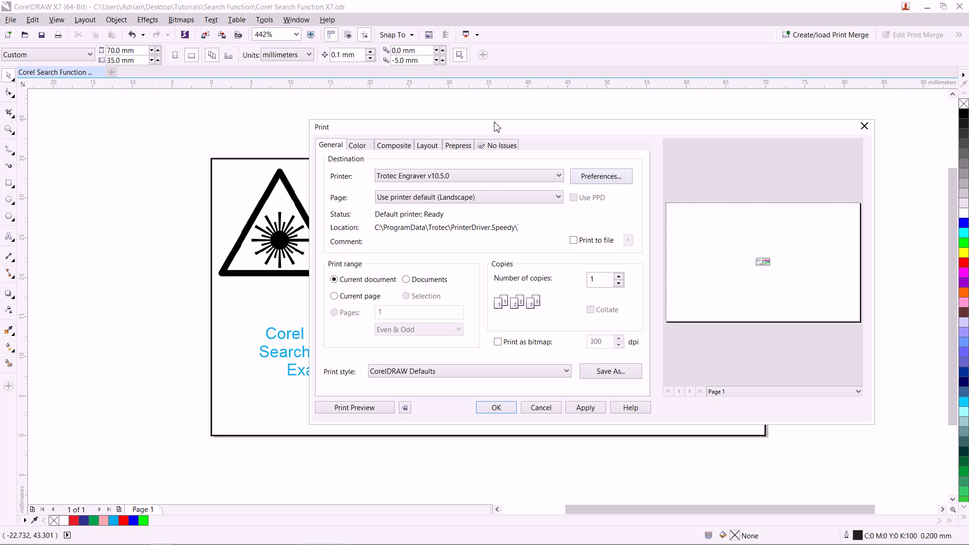
Step: Open the Trotec Engraver driver's preferences and review the job width, height and Minimize to Jobsize settings
left_click(611, 180)
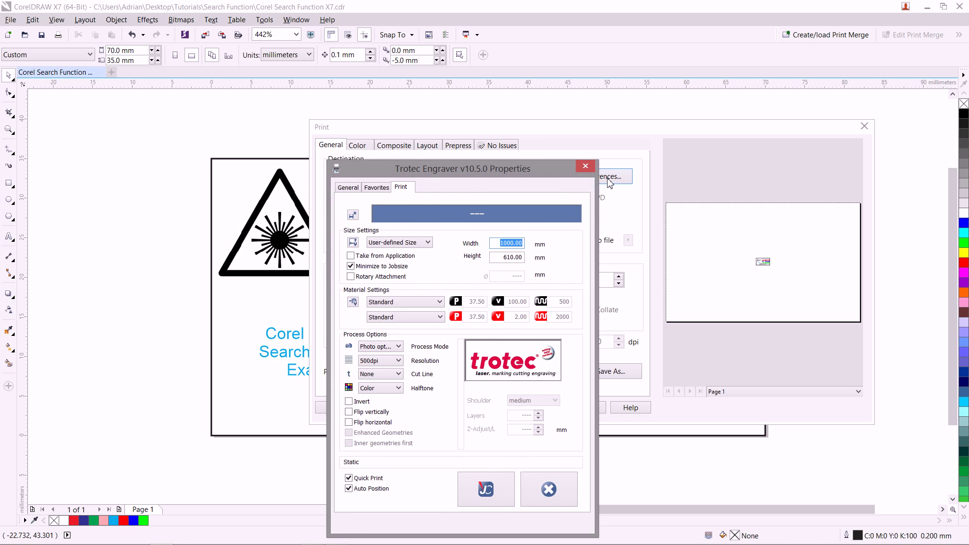
left_click_drag(529, 178, 597, 64)
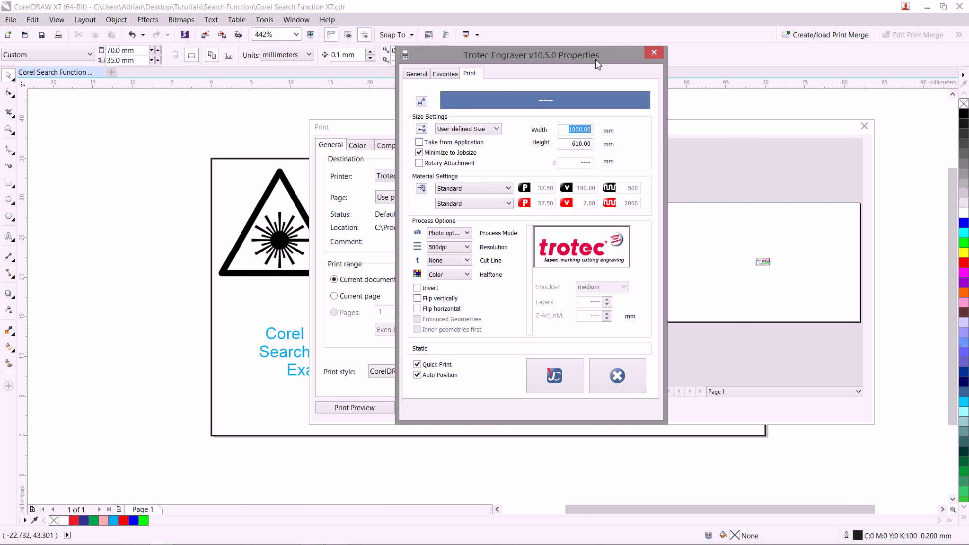
left_click(585, 130)
left_click_drag(567, 130, 601, 144)
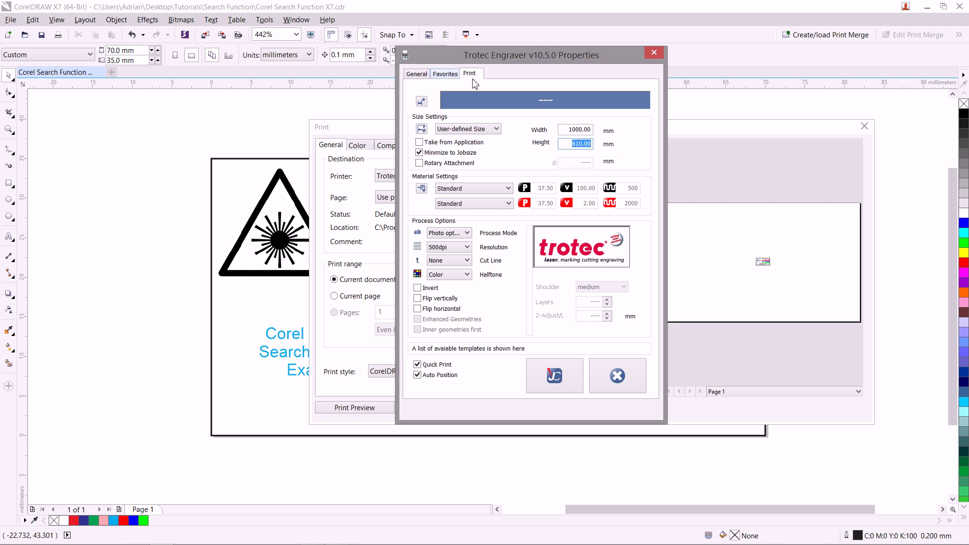
left_click_drag(568, 131, 606, 150)
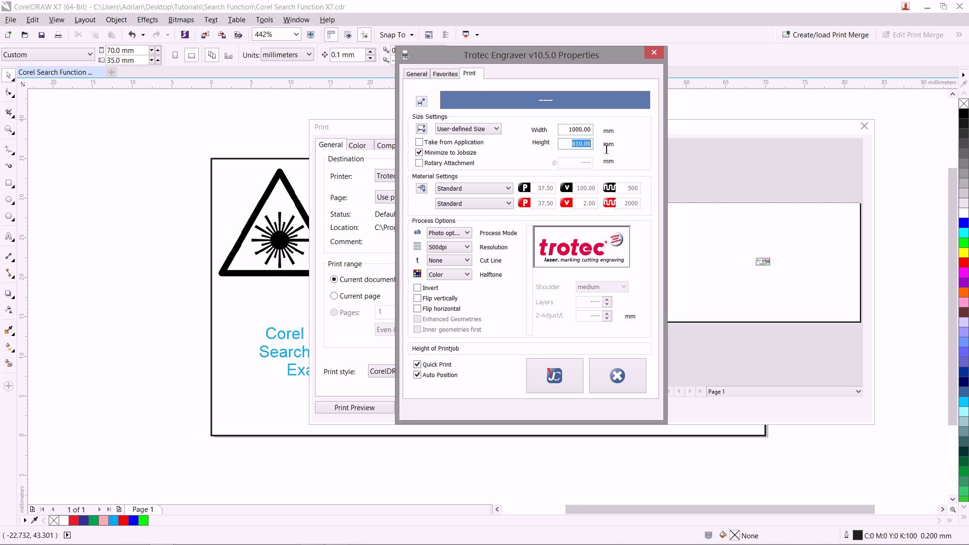
left_click(571, 143)
left_click_drag(567, 130, 603, 149)
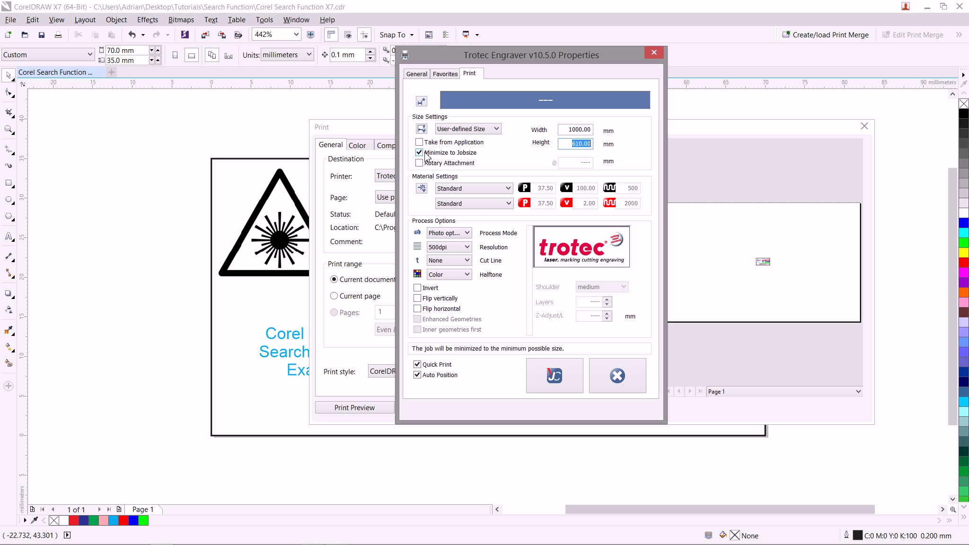
left_click(460, 152)
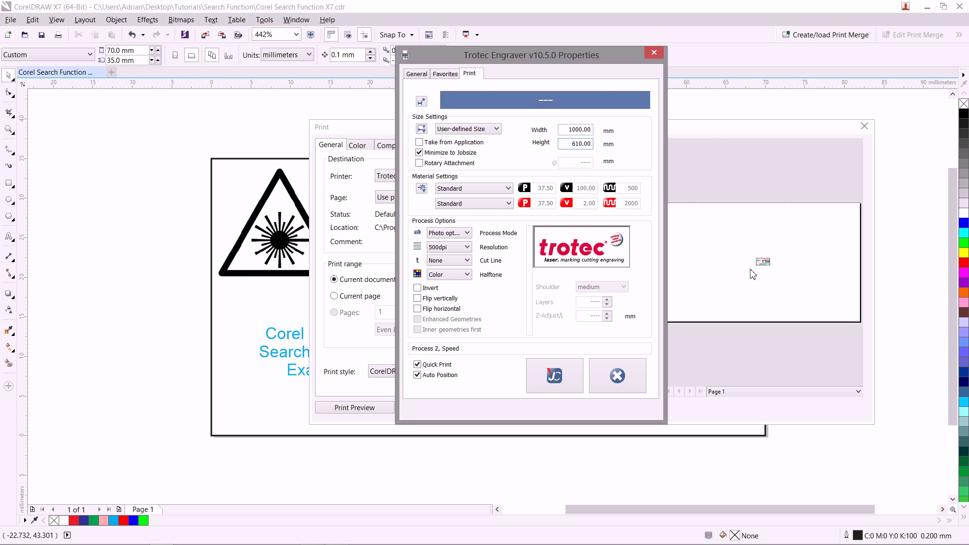
double_click(565, 130)
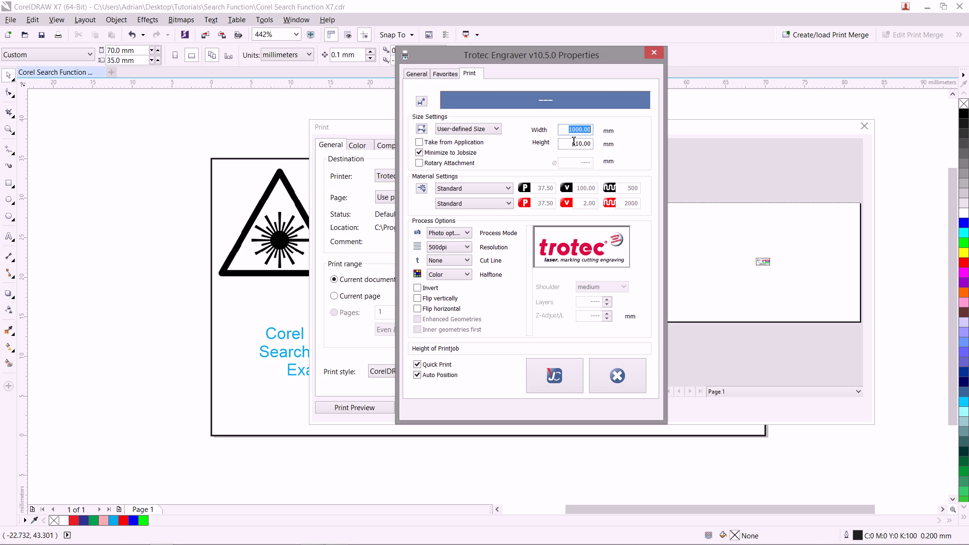
key("Tab")
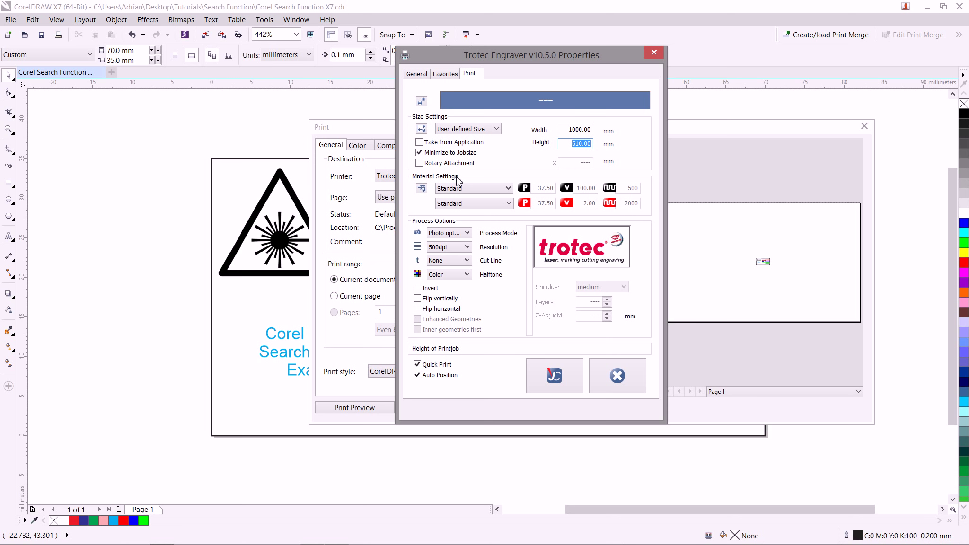
Step: Apply the Plastics / Acrylic casted material in the engraver preferences, with Enhanced Geometries on and Quick Print and Auto Position off
left_click(422, 190)
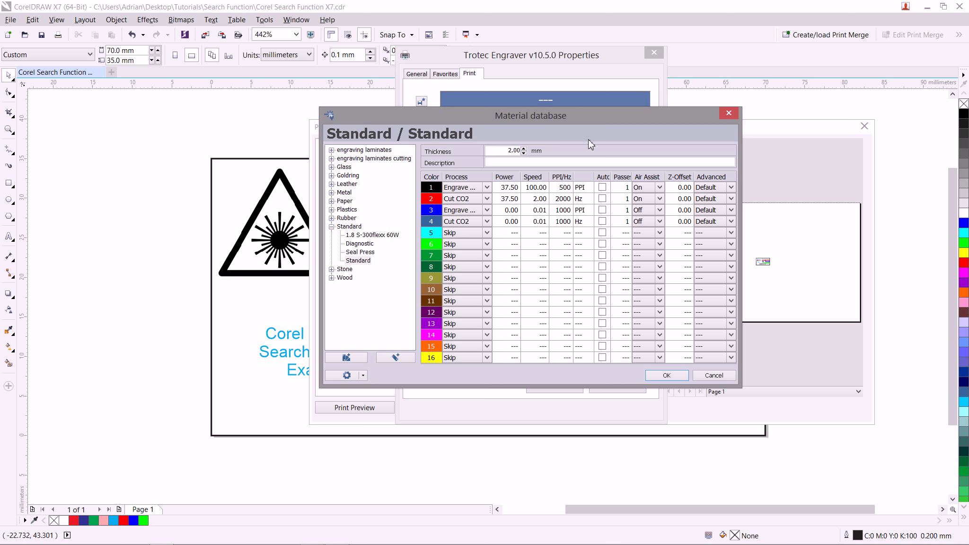
left_click(731, 117)
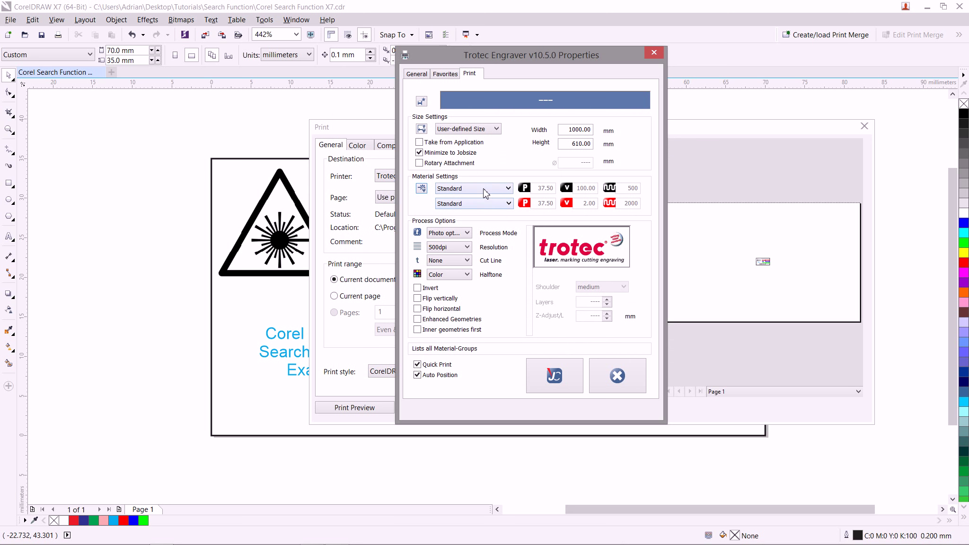
left_click(484, 192)
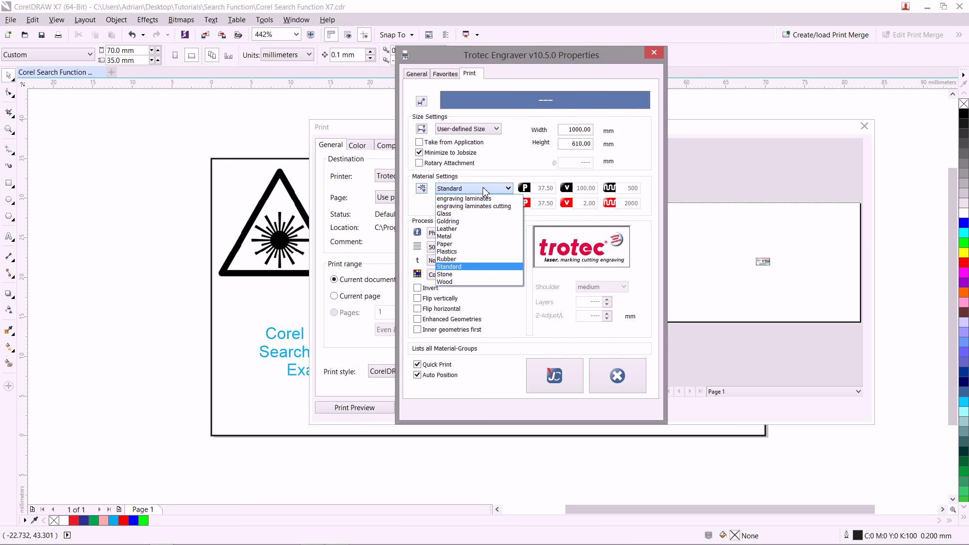
left_click(468, 255)
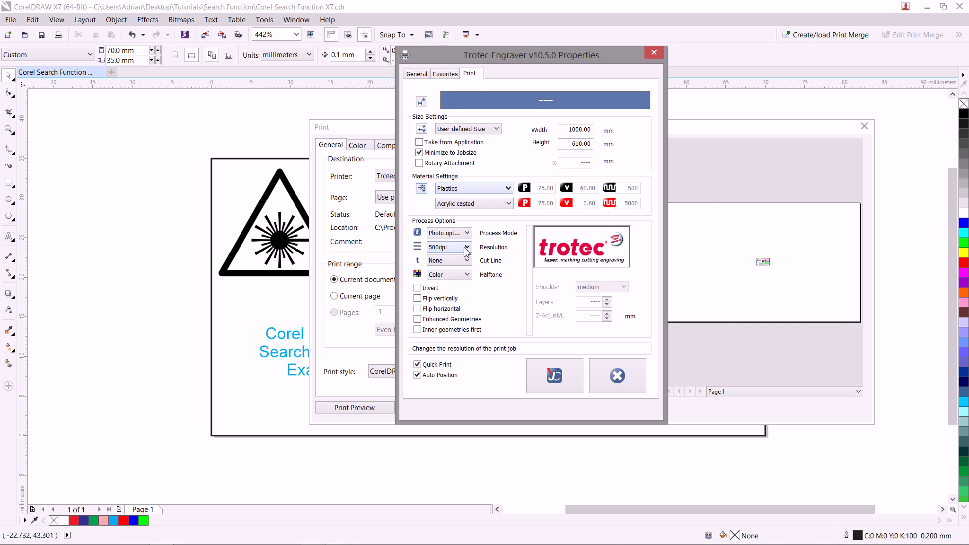
left_click(457, 204)
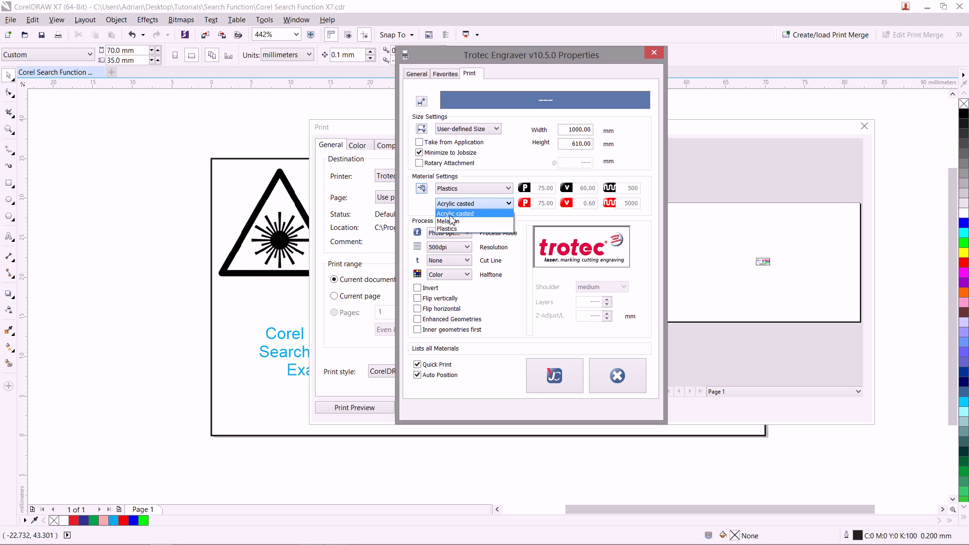
left_click(451, 214)
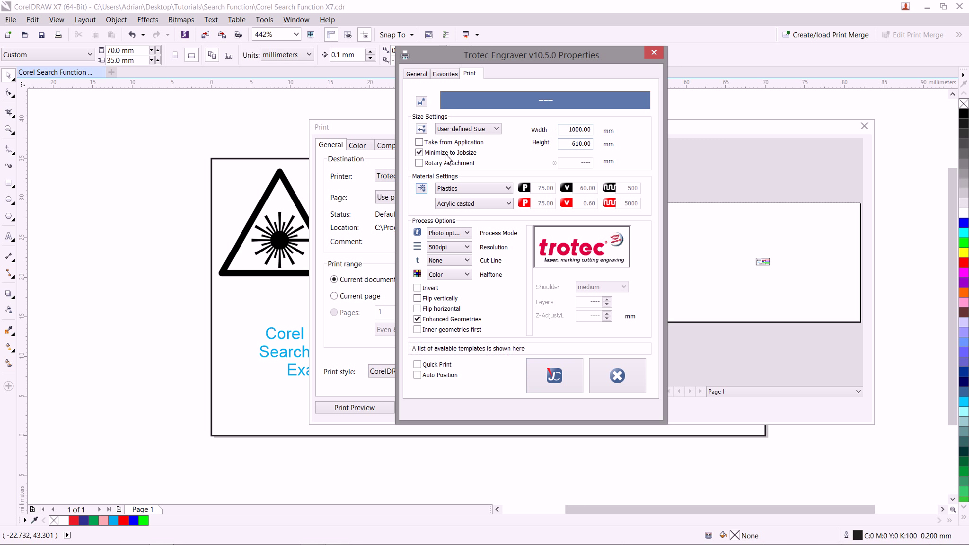
left_click(556, 377)
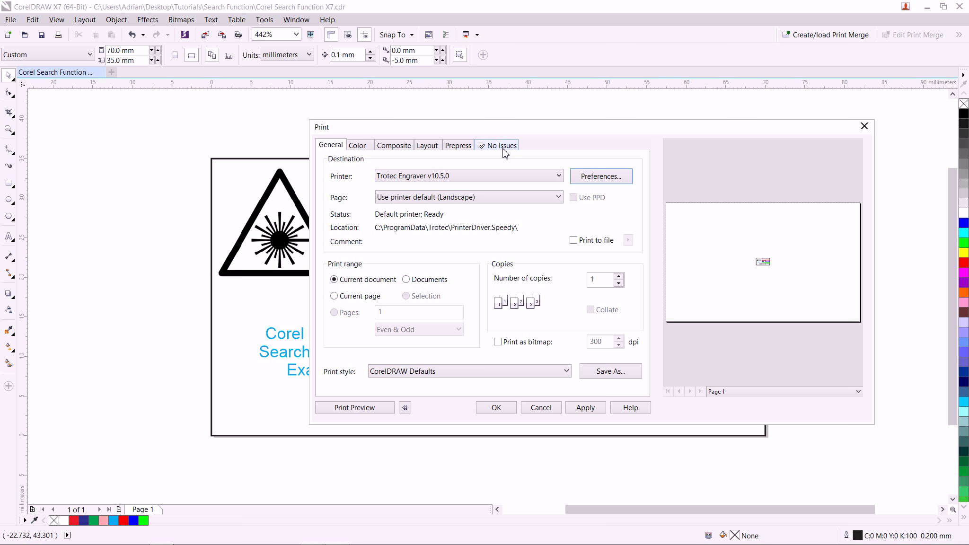
Step: Print the drawing to the Trotec Engraver and switch to JobControl X
left_click(507, 408)
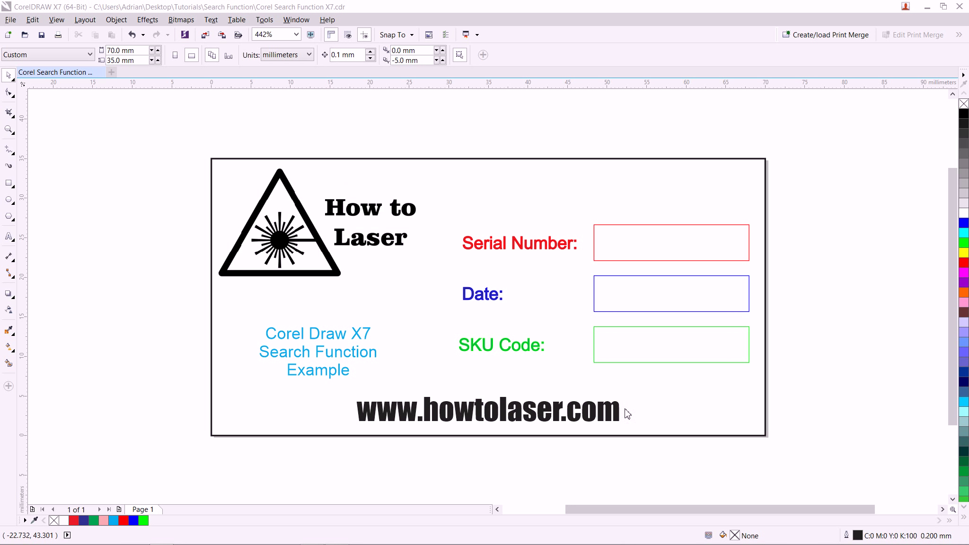
mouse_move(789, 544)
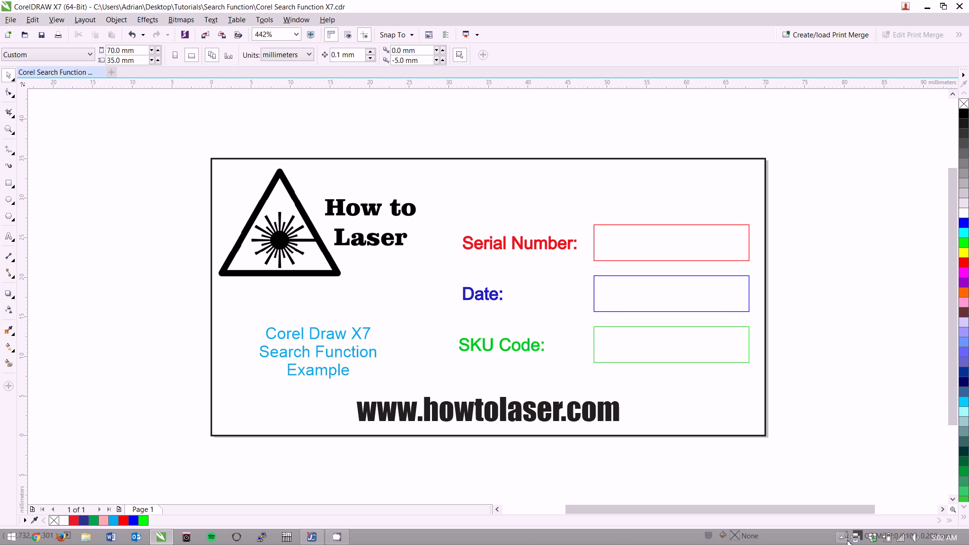
mouse_move(854, 540)
left_click(312, 537)
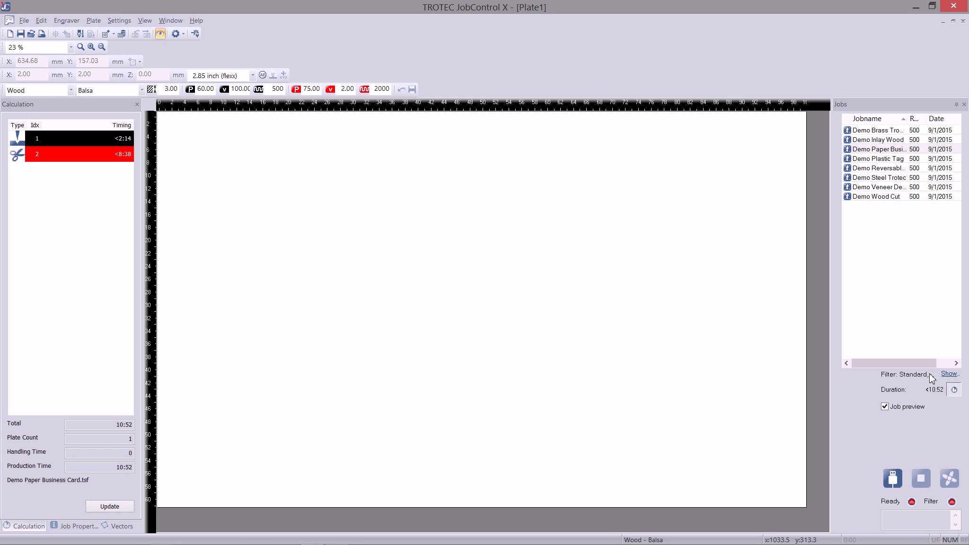
Step: Clear the job list filter and place the Corel Search Function X7 job on the plate at about X 428, Y 153 mm
left_click(952, 374)
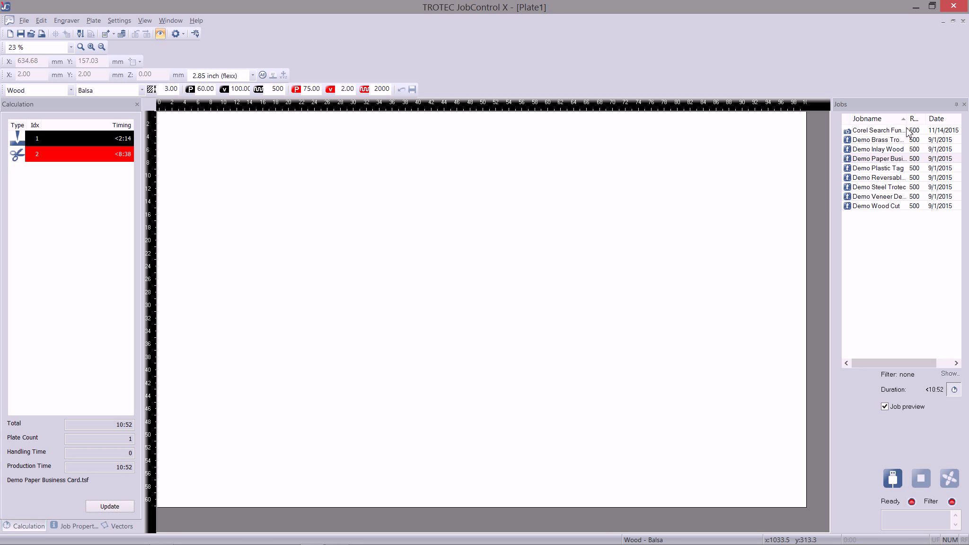
left_click(873, 135)
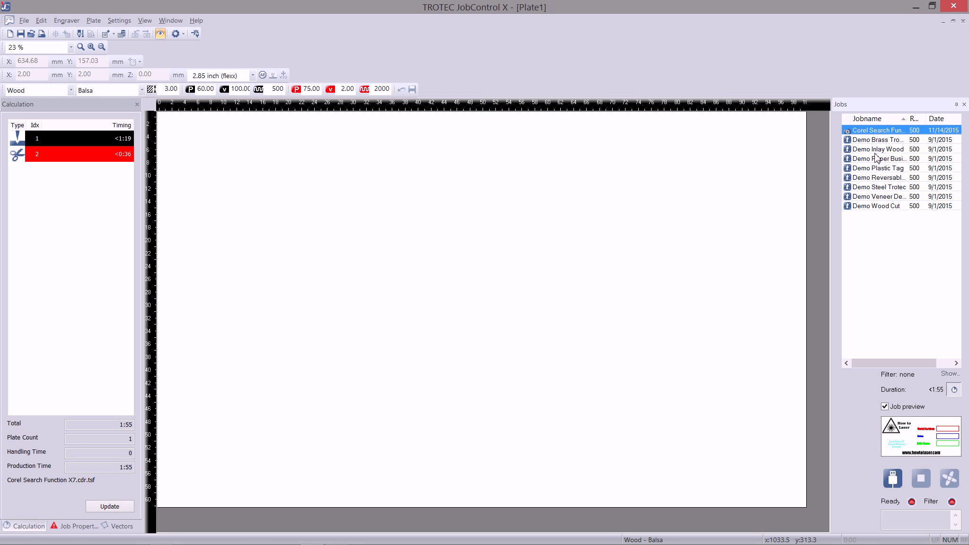
left_click_drag(876, 137, 439, 214)
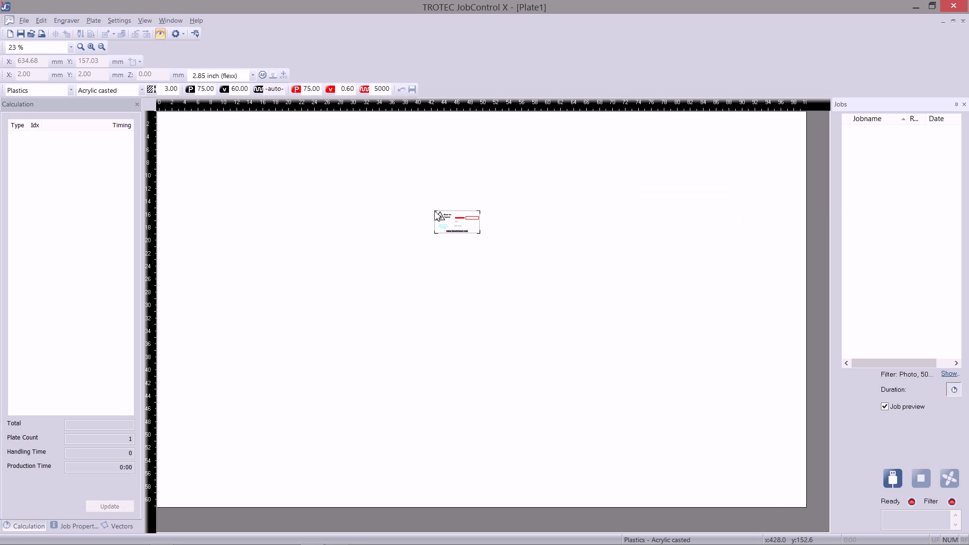
scroll(455, 228, "up", 5)
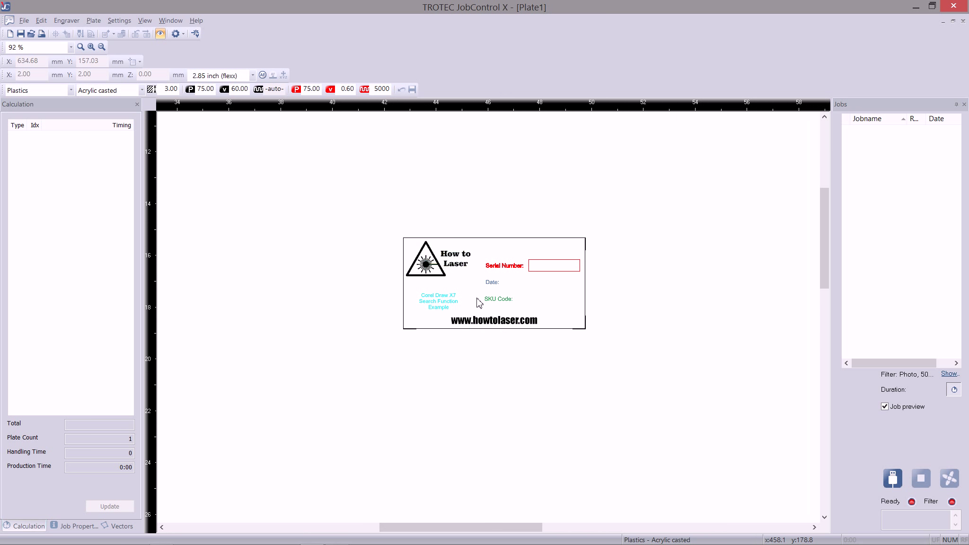
scroll(530, 339, "up", 2)
scroll(488, 325, "down", 2)
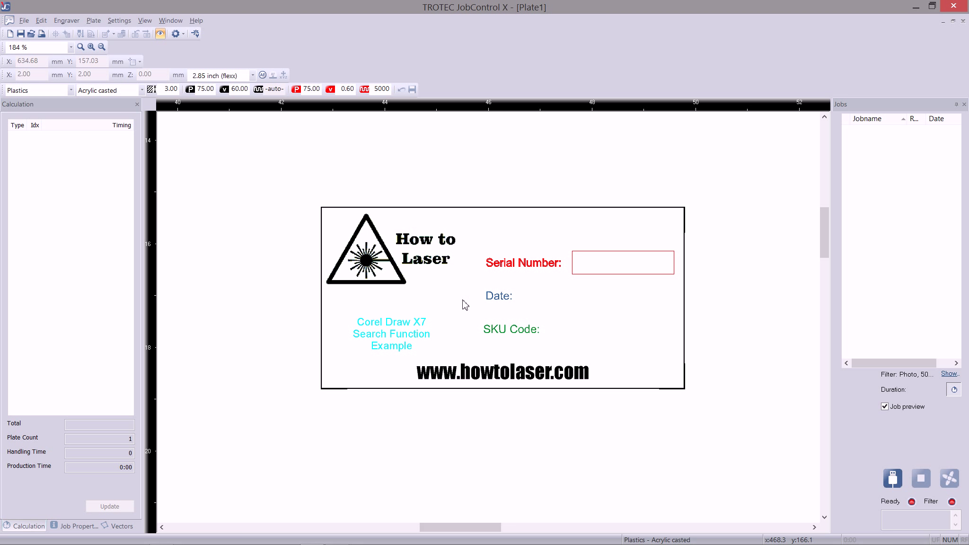
Step: Switch to CorelDRAW to compare the original drawing with the placed job, and return to JobControl X
mouse_move(226, 542)
left_click(167, 537)
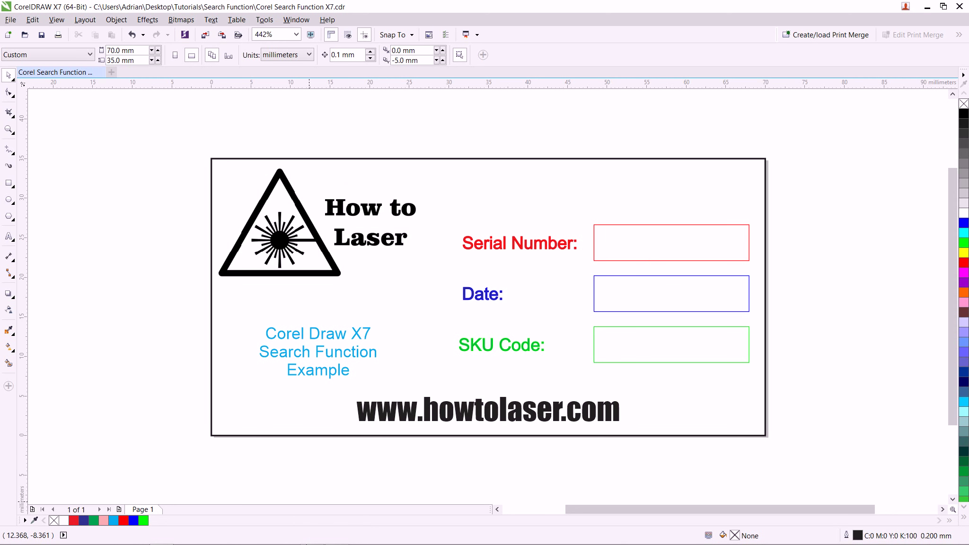
left_click(311, 541)
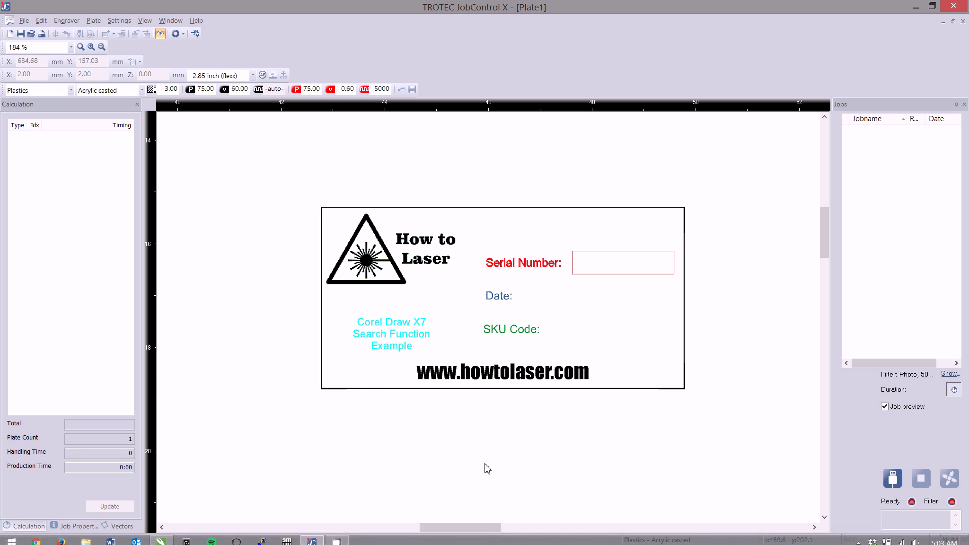
Step: Set blue (color 3) to the Cut CO2 process in the Plastics / Acrylic casted material and apply it
left_click_drag(475, 526, 496, 530)
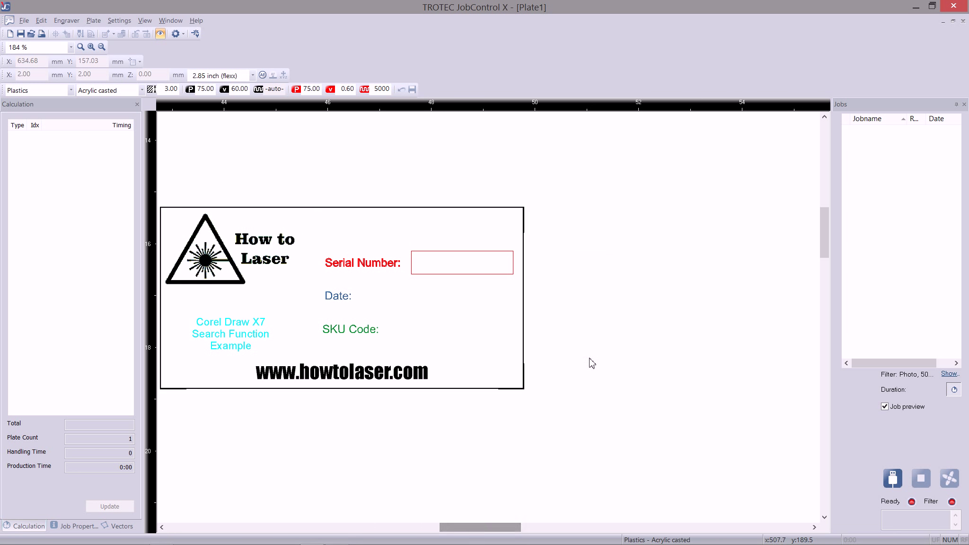
double_click(609, 260)
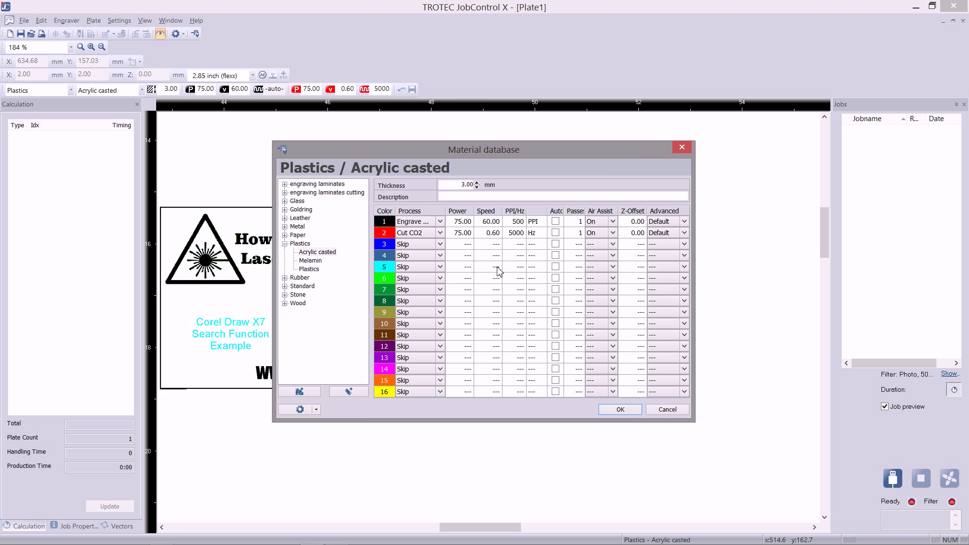
left_click(316, 253)
left_click(313, 254)
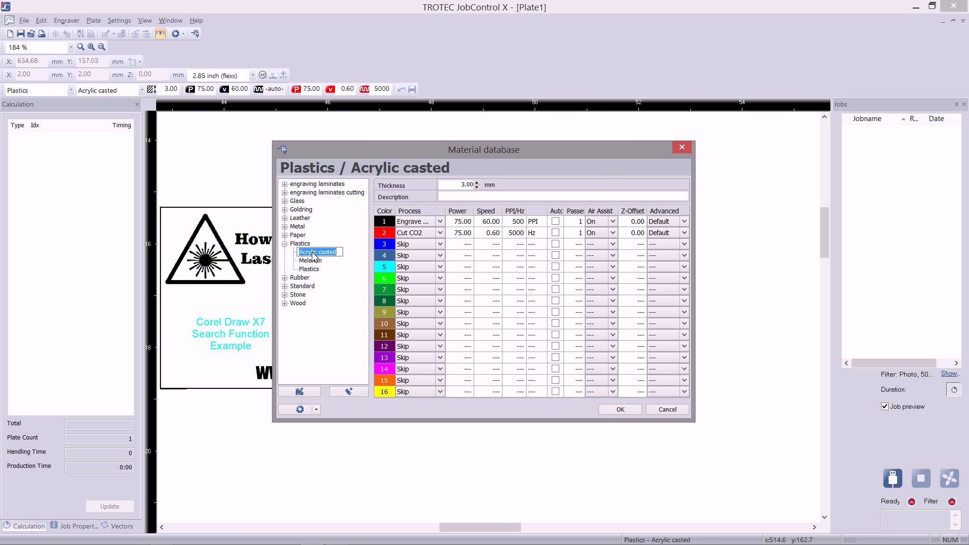
left_click_drag(397, 150, 653, 156)
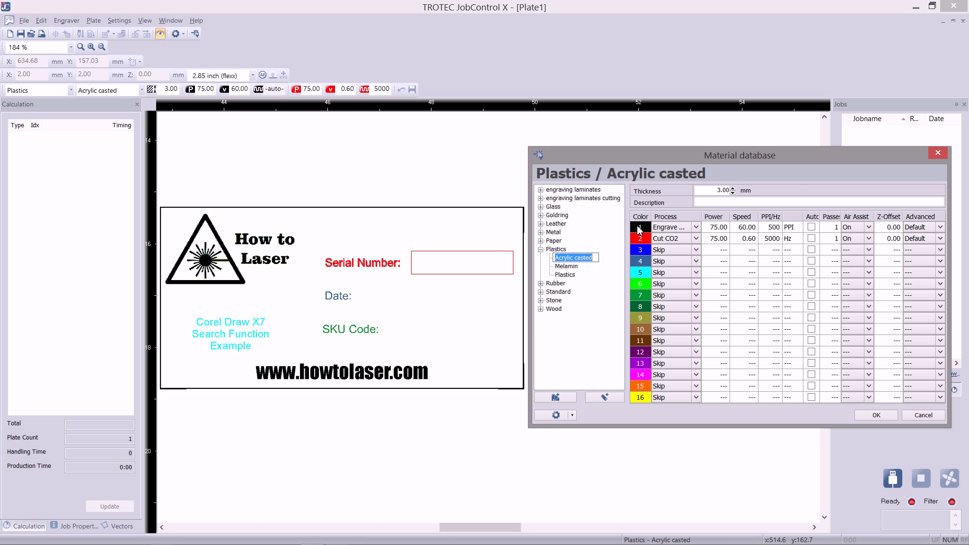
left_click(698, 251)
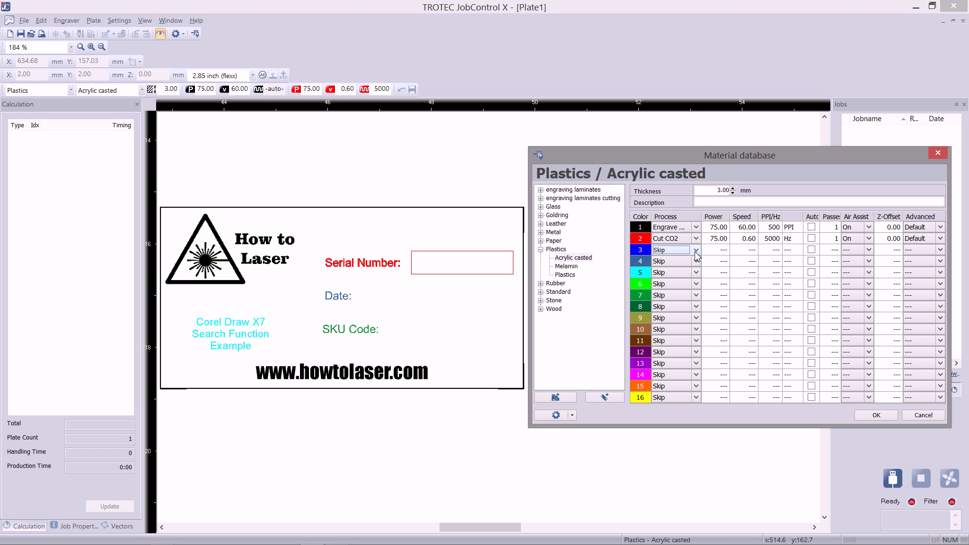
left_click(696, 250)
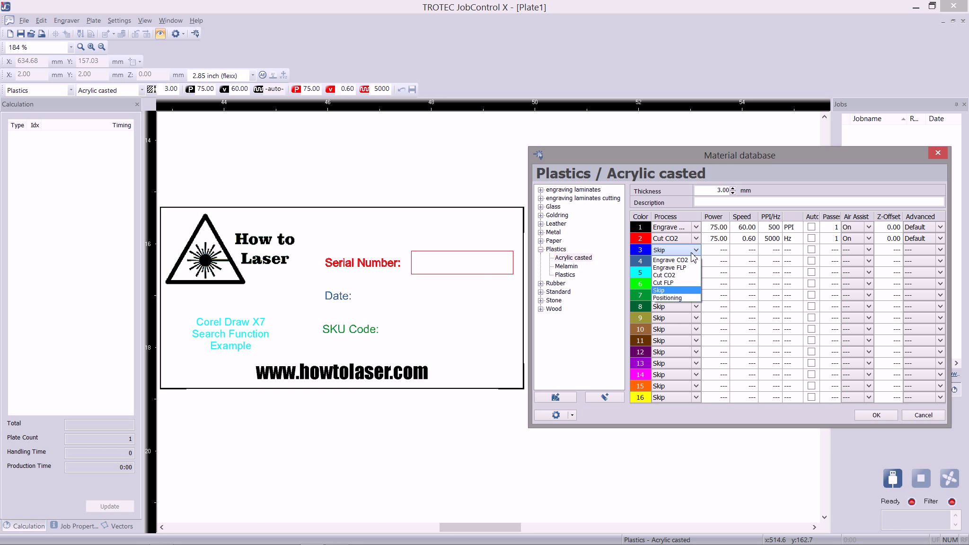
left_click(674, 276)
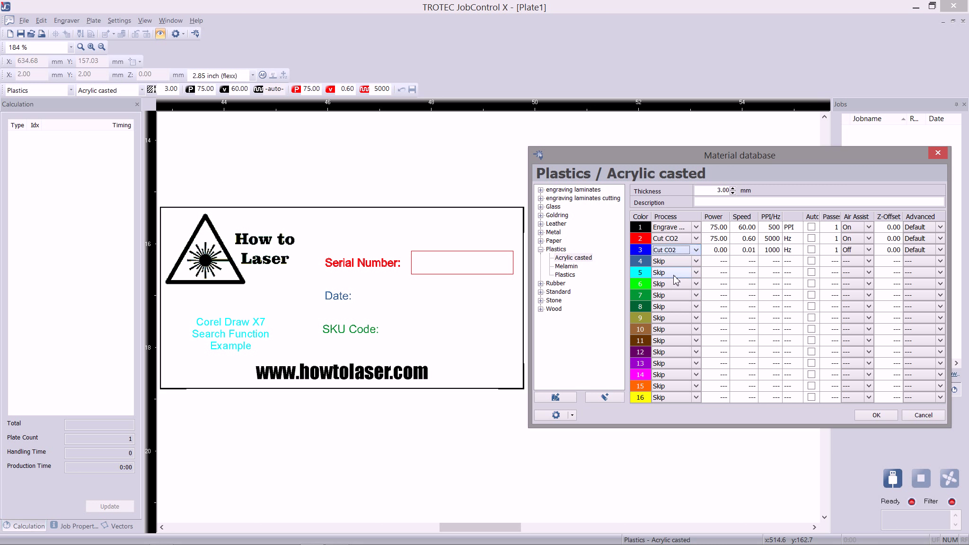
left_click(874, 416)
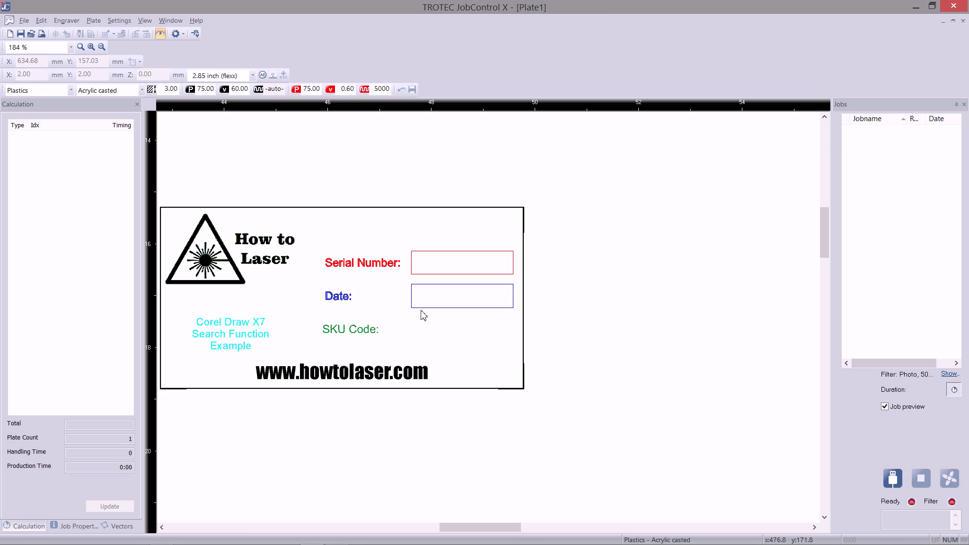
Step: Assign Cut CO2 to bright green (color 6) in the Acrylic casted material and apply it to the plate
double_click(598, 269)
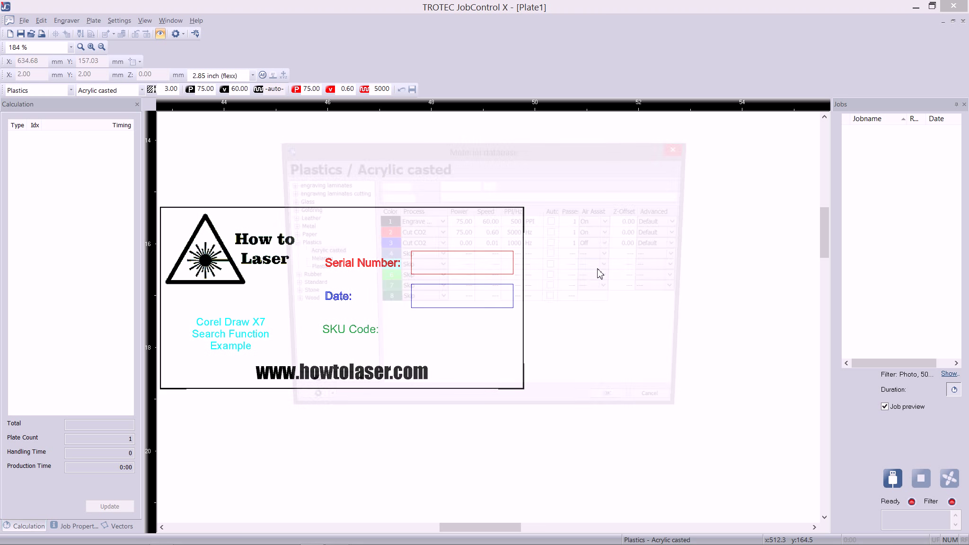
left_click_drag(530, 155, 760, 114)
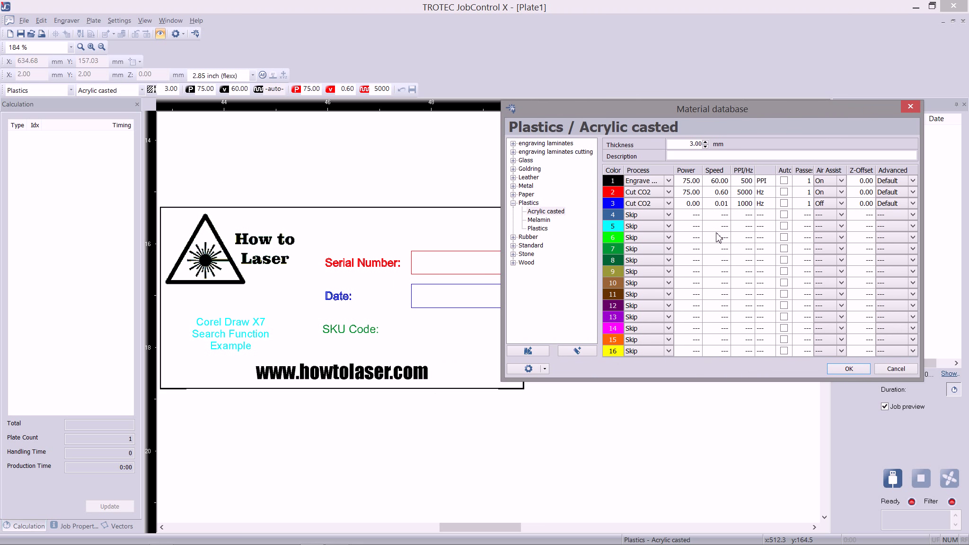
left_click(668, 237)
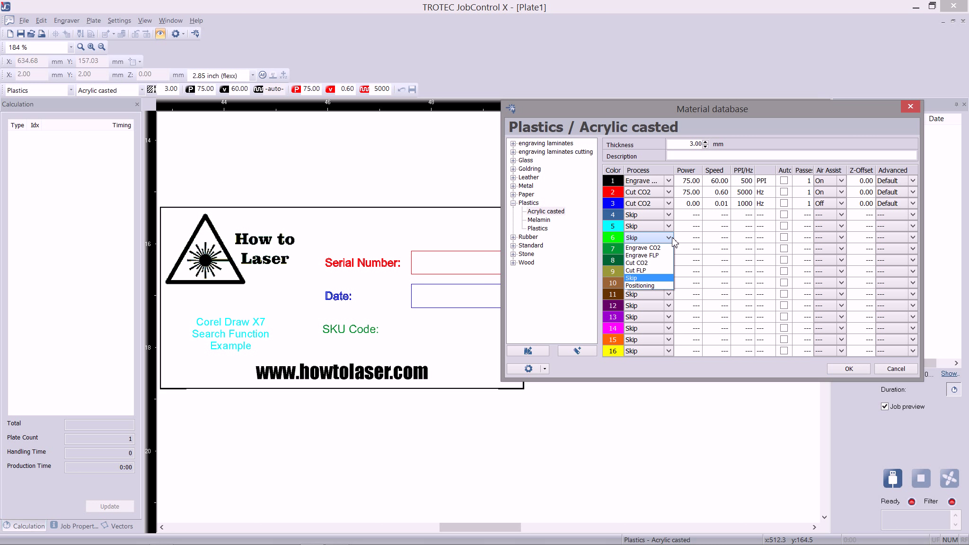
left_click(657, 266)
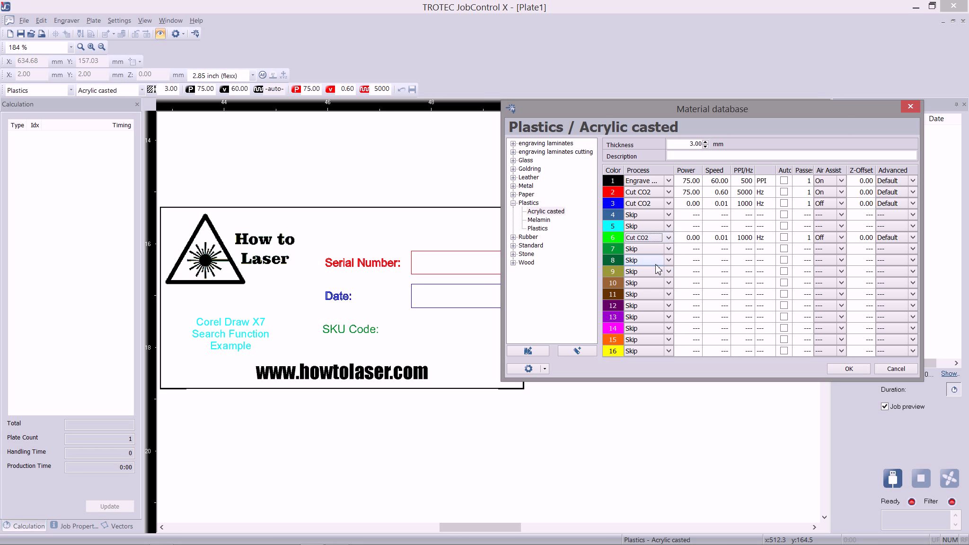
left_click(837, 369)
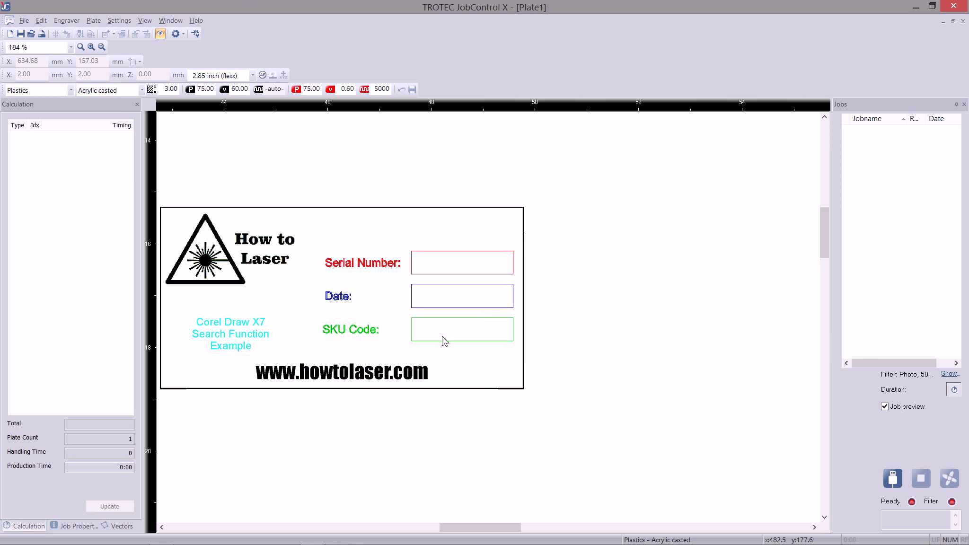
Step: Move the How to Laser job on the plate to about X 450, Y 150 mm
left_click_drag(331, 280, 444, 264)
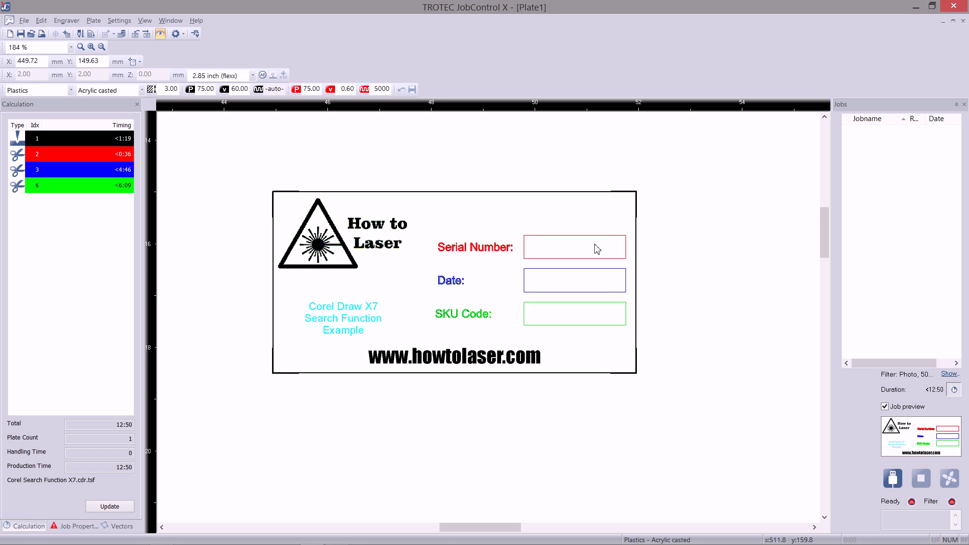
Step: Return bright green (color 6) to Skip in the Acrylic casted material and apply the change
double_click(682, 250)
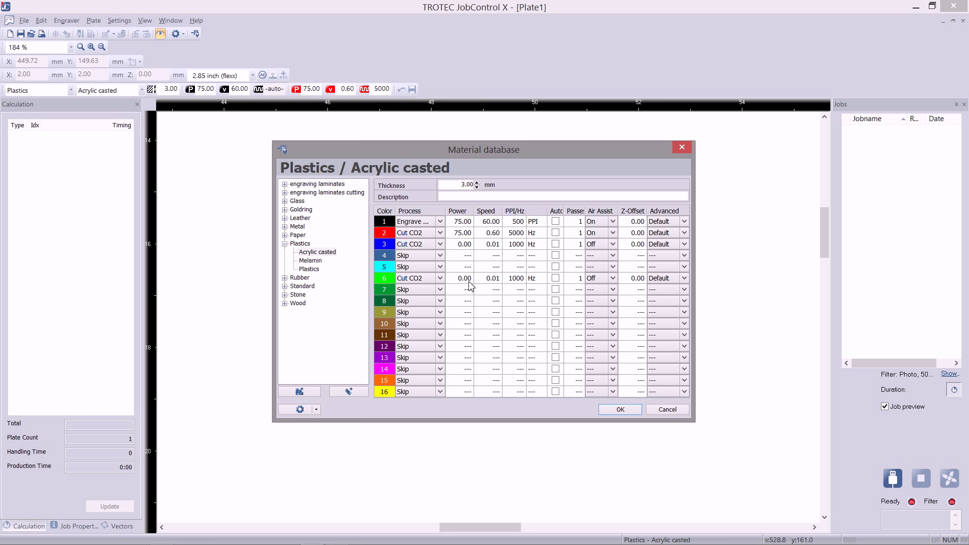
left_click_drag(460, 154, 755, 121)
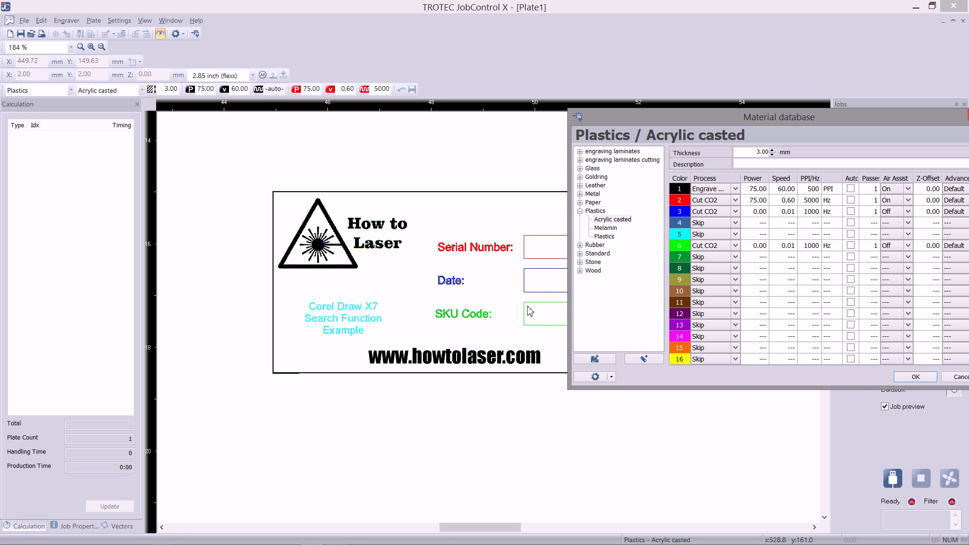
left_click_drag(658, 113, 637, 46)
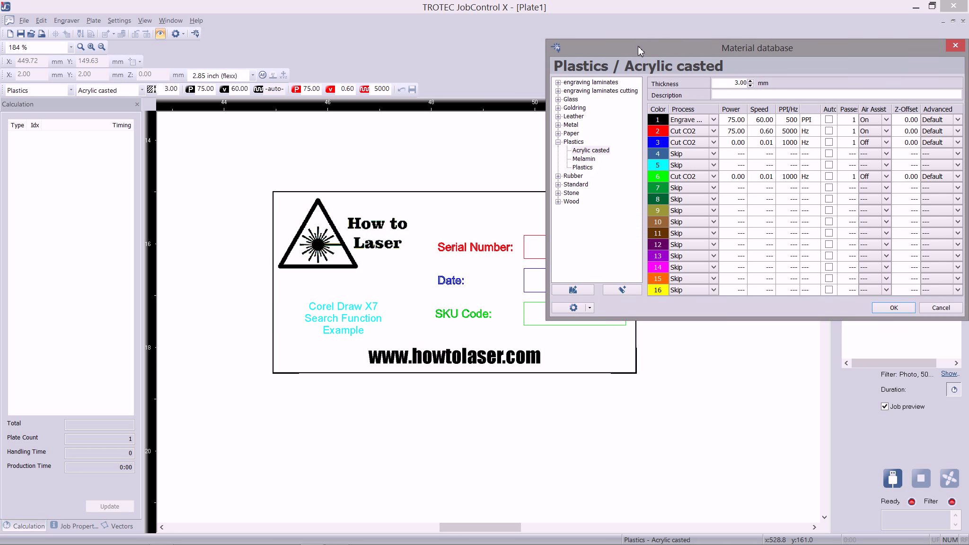
left_click(712, 176)
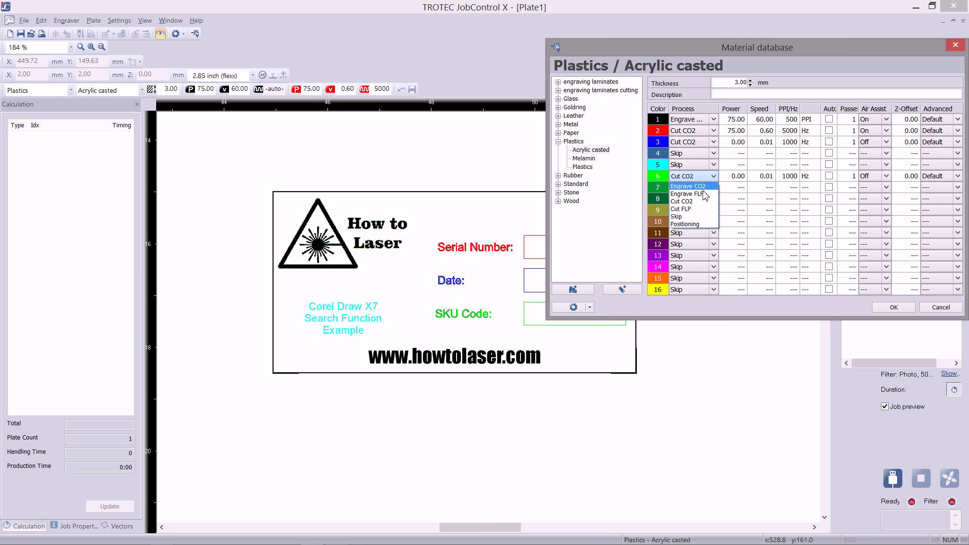
left_click(684, 217)
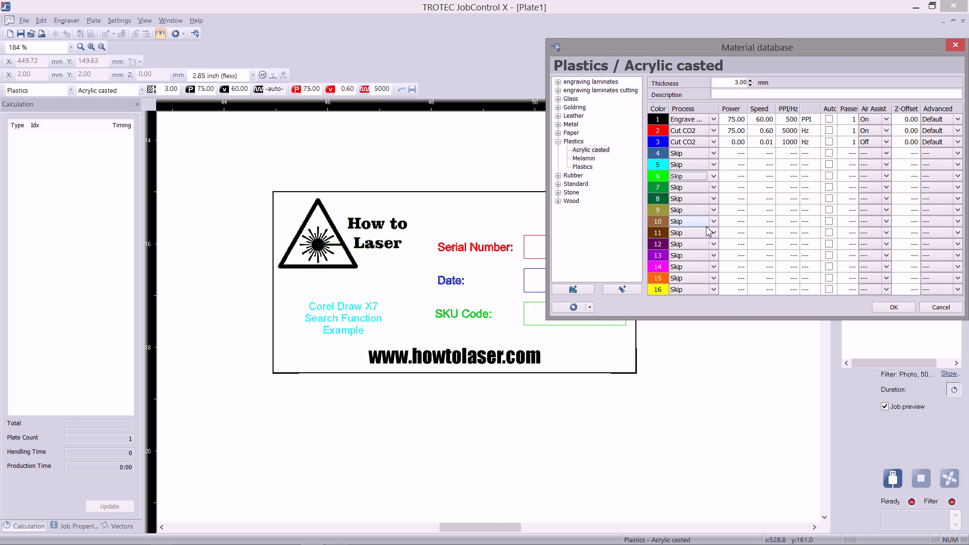
left_click(883, 309)
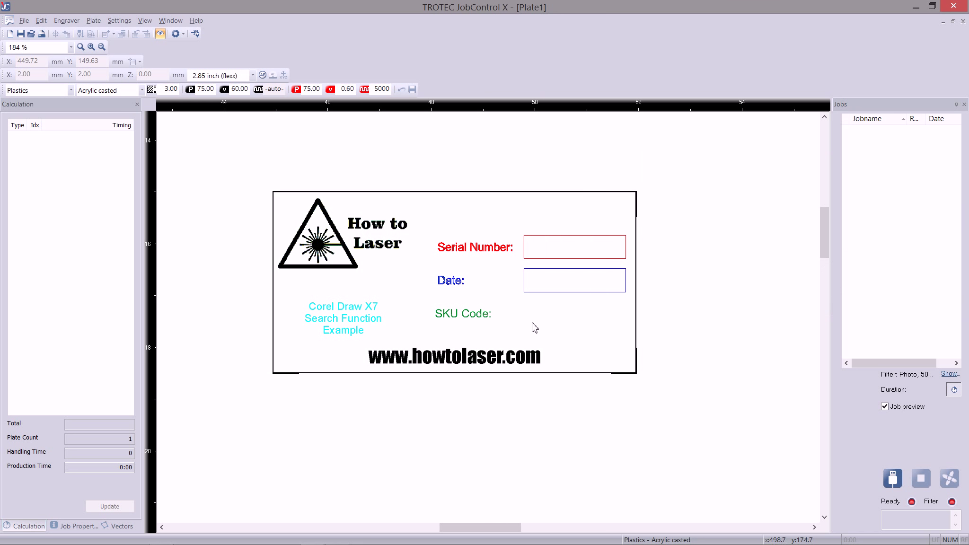